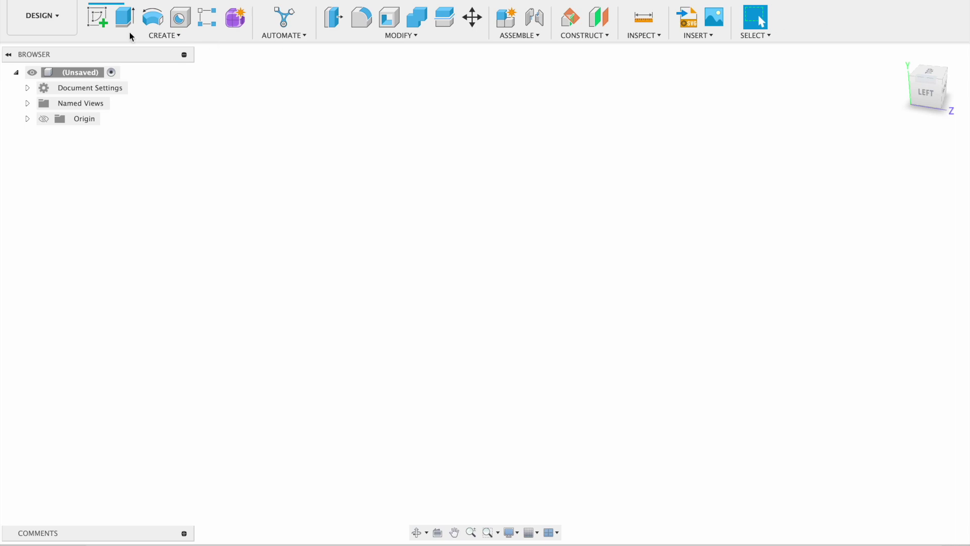
Start a new sketch on the horizontal (top) origin plane.
click(97, 17)
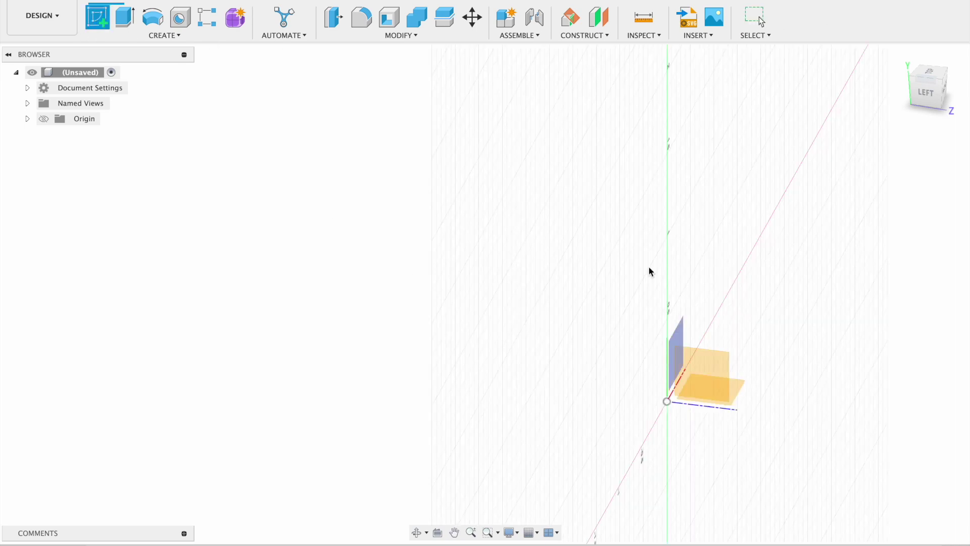
shift+middle_drag(773, 307, 716, 386)
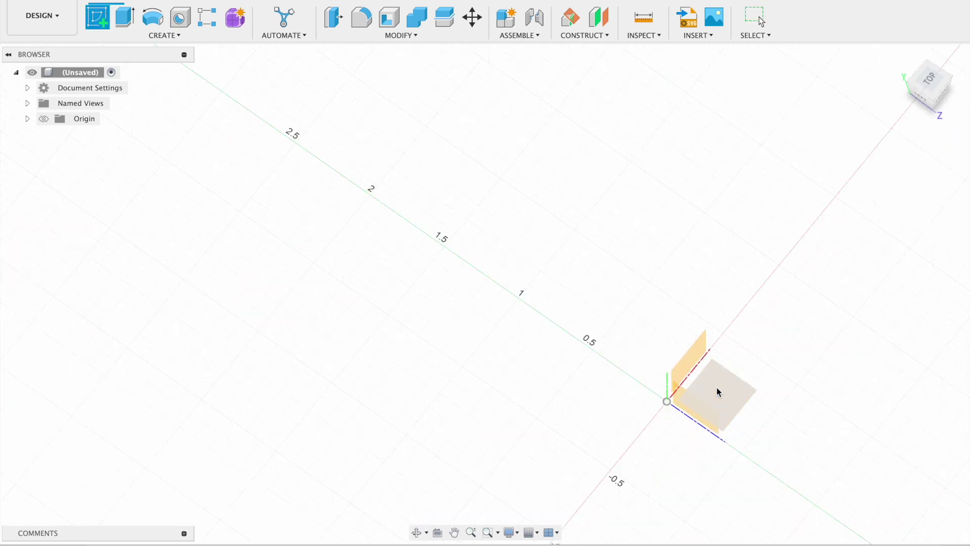
click(715, 389)
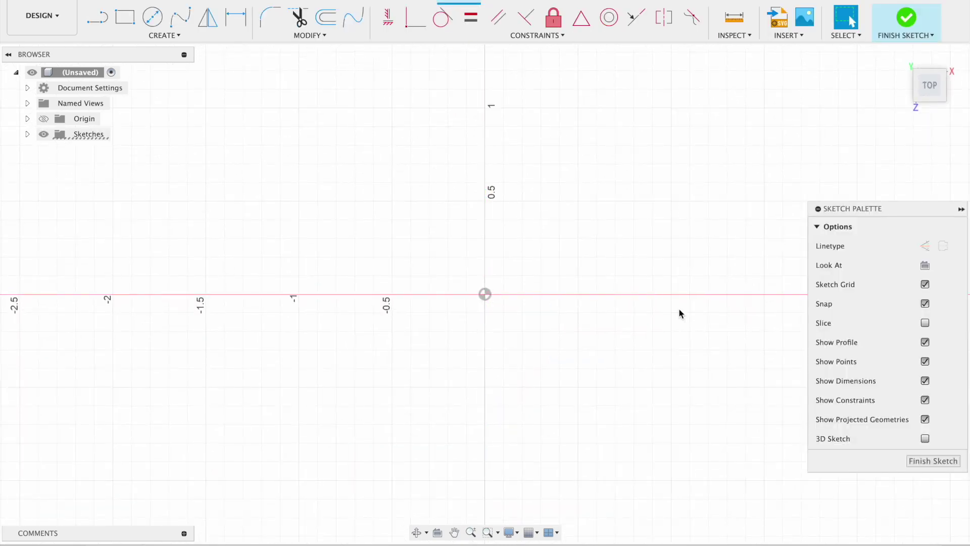
Draw a 1 in by 1 in center rectangle centered on the origin.
click(140, 32)
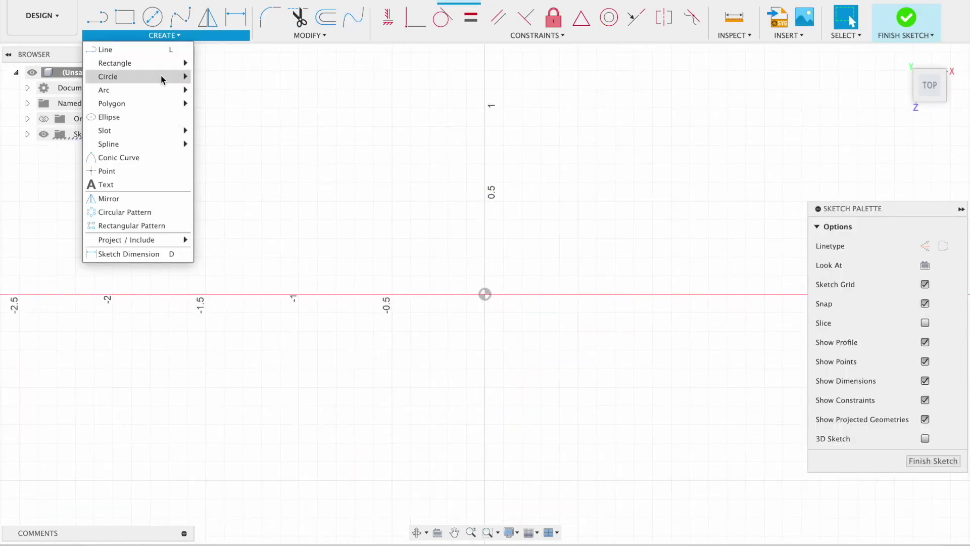
mouse_move(186, 64)
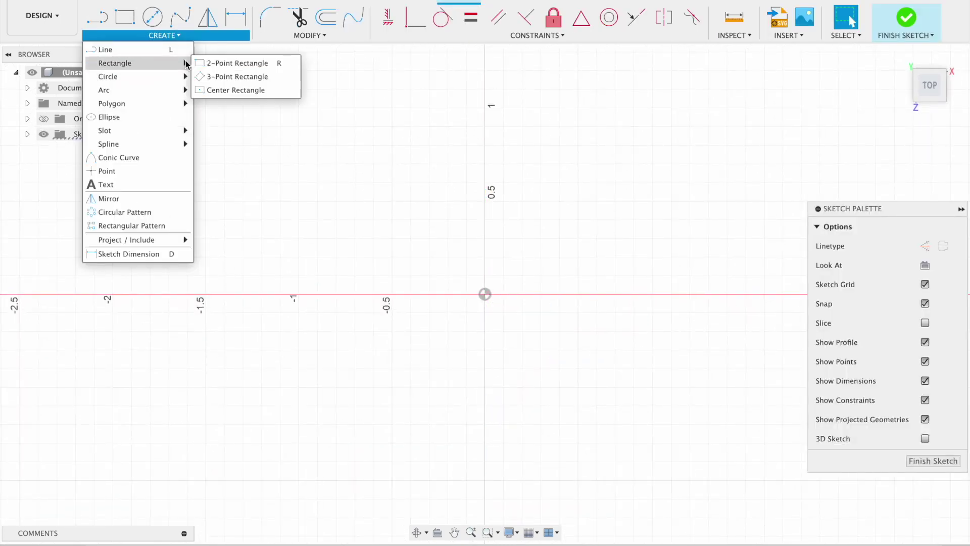
click(222, 90)
click(485, 295)
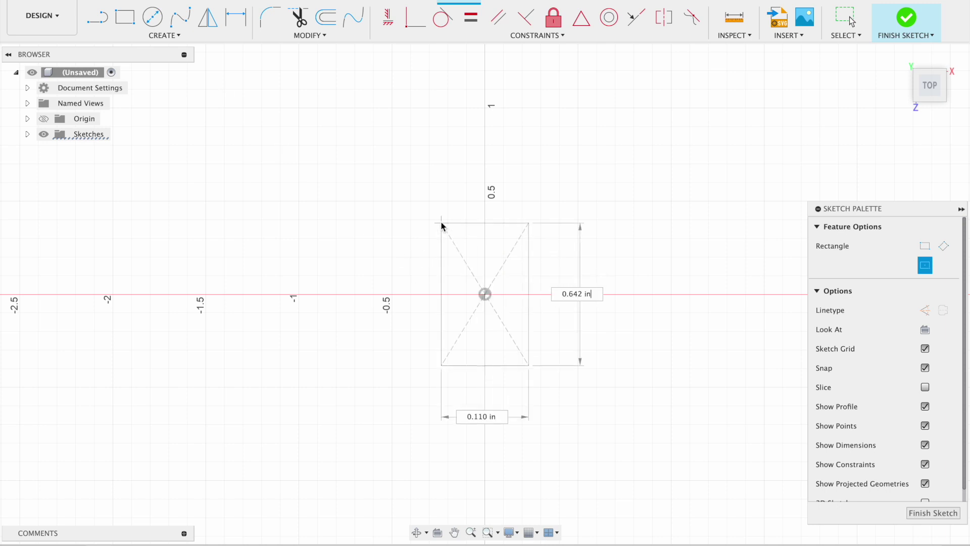
key(Tab)
text(1)
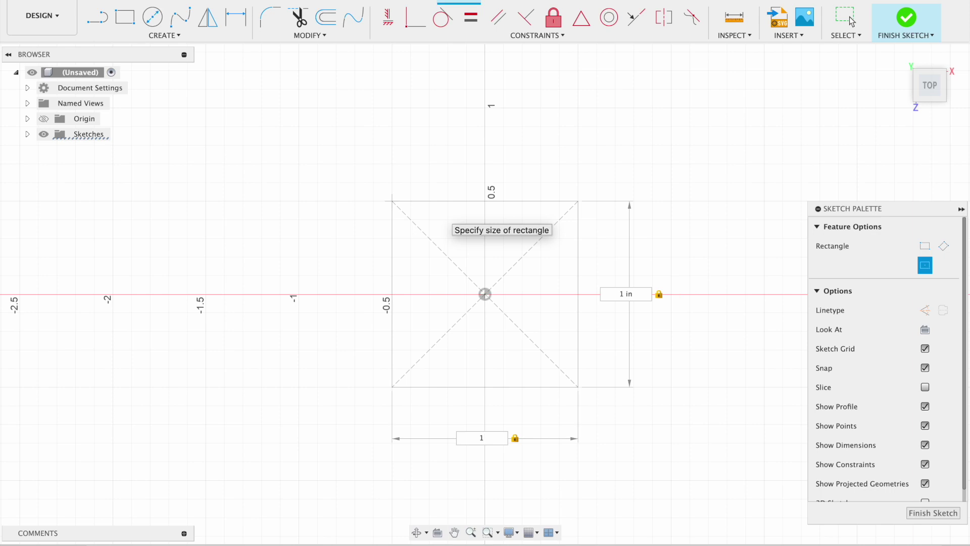
key(Return)
click(851, 21)
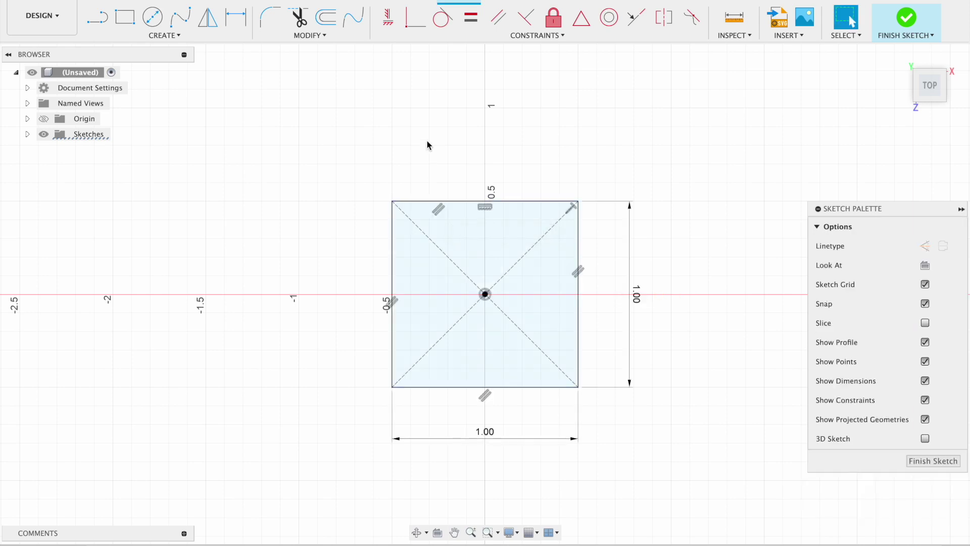
Sketch a vertical line between the square's upper and lower edges, about 0.22 in inside its right edge.
scroll(481, 240, up, 2)
middle_drag(480, 241, 418, 158)
click(97, 17)
click(486, 117)
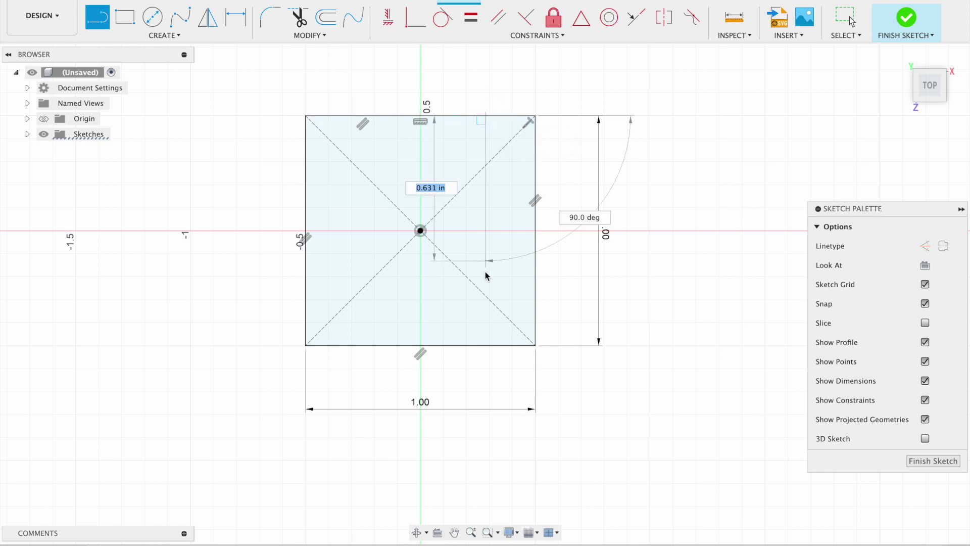
click(485, 346)
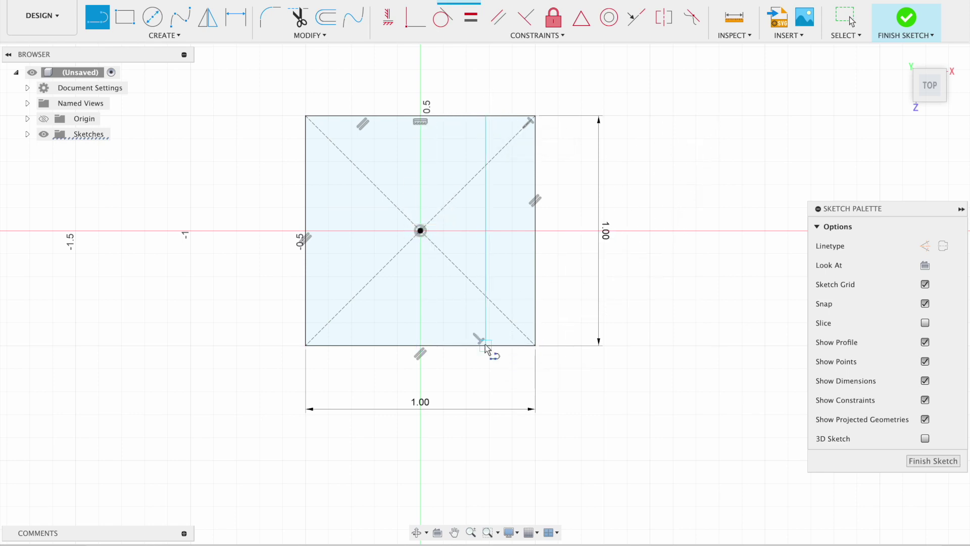
key(Escape)
Convert the vertical line inside the square to construction geometry.
click(455, 117)
click(637, 250)
click(485, 233)
key(x)
click(639, 238)
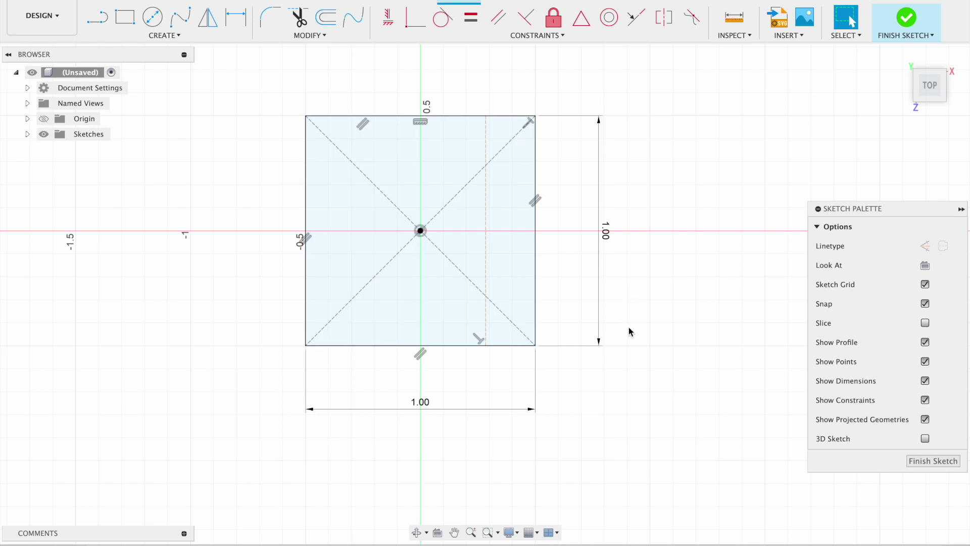
Switch the vertical line to a normal line to compare the profiles, and turn it back into construction geometry.
click(453, 183)
click(451, 188)
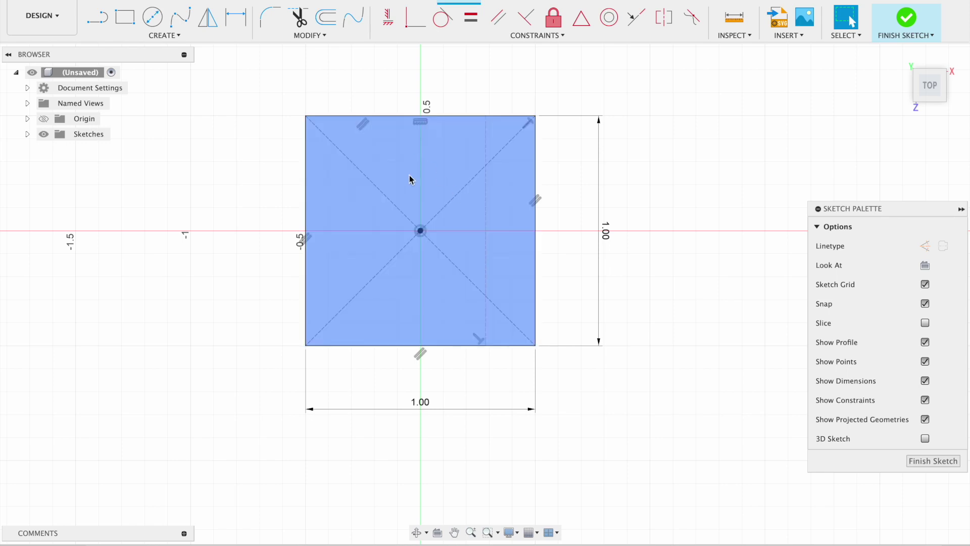
click(488, 193)
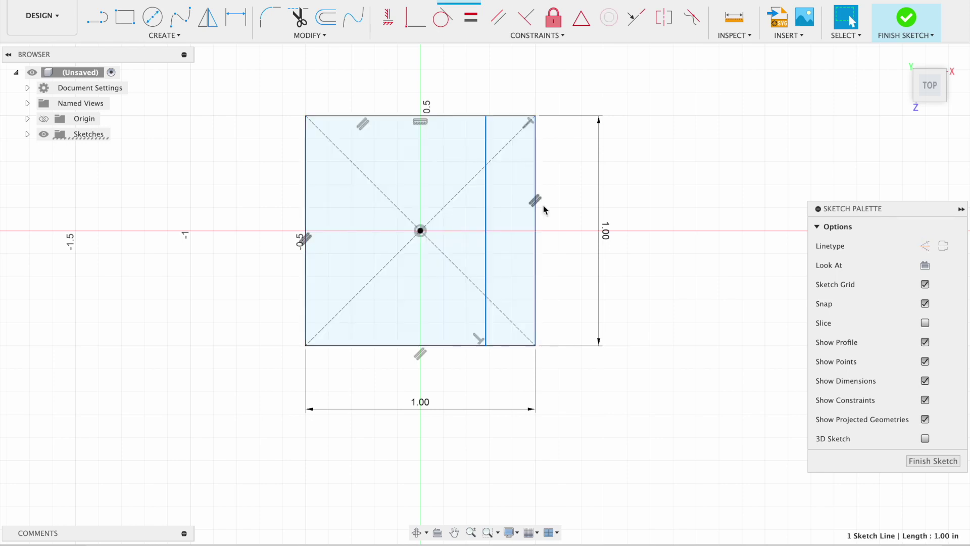
click(663, 214)
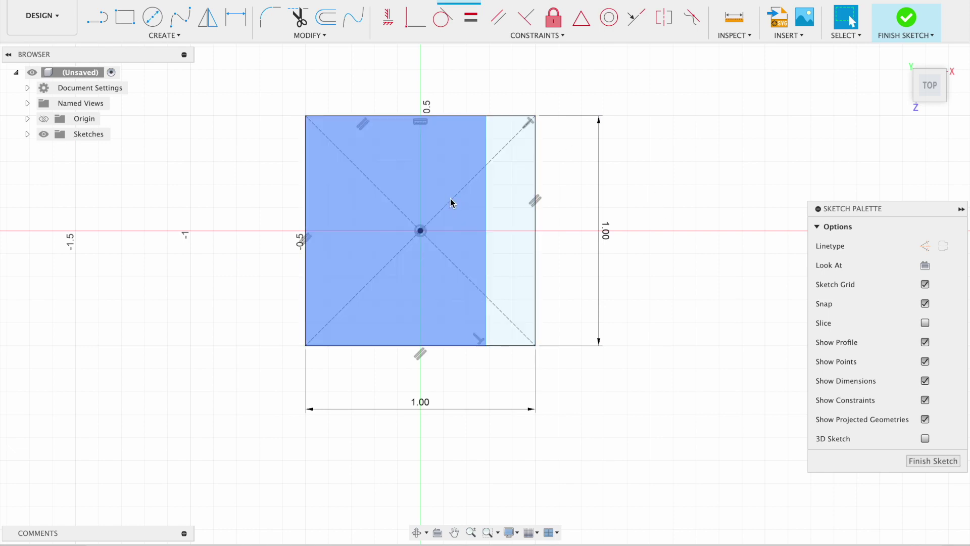
click(485, 223)
key(x)
click(606, 438)
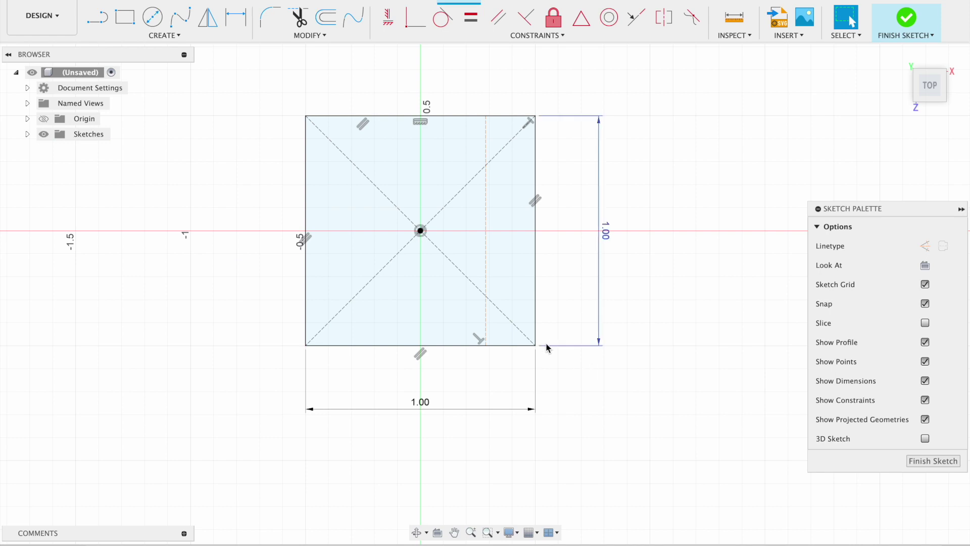
Dimension the distance between the vertical construction line and the square's right edge as 0.2 in.
click(486, 244)
click(534, 256)
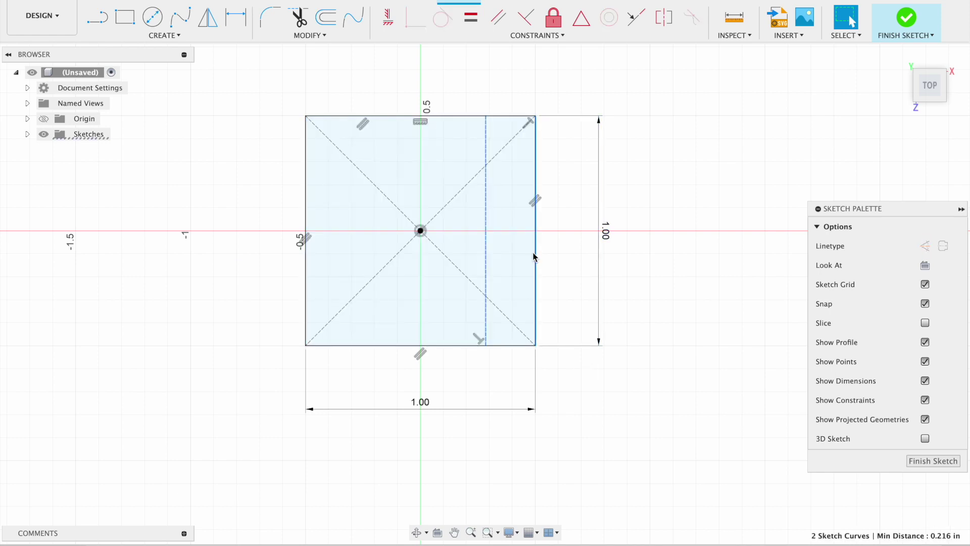
key(d)
click(502, 276)
text(0.2)
key(Return)
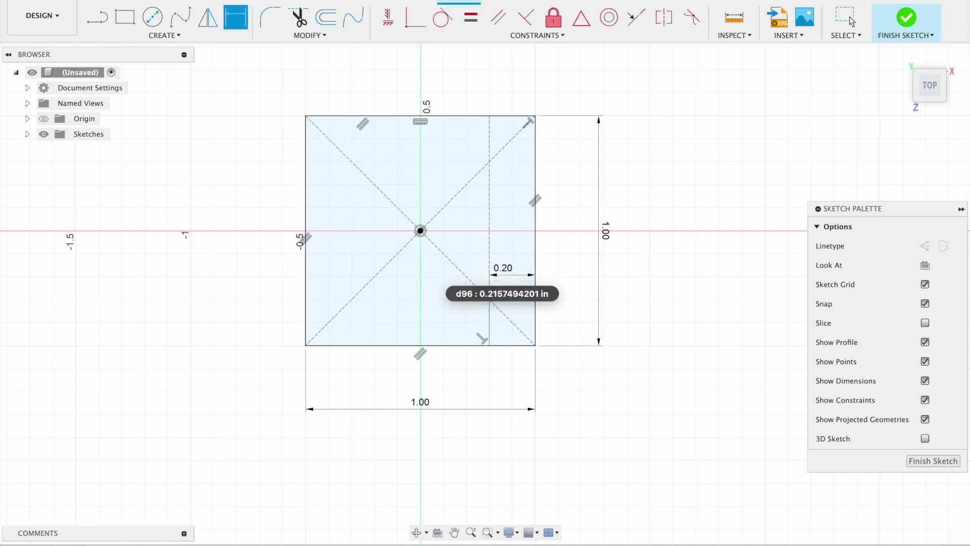
key(Escape)
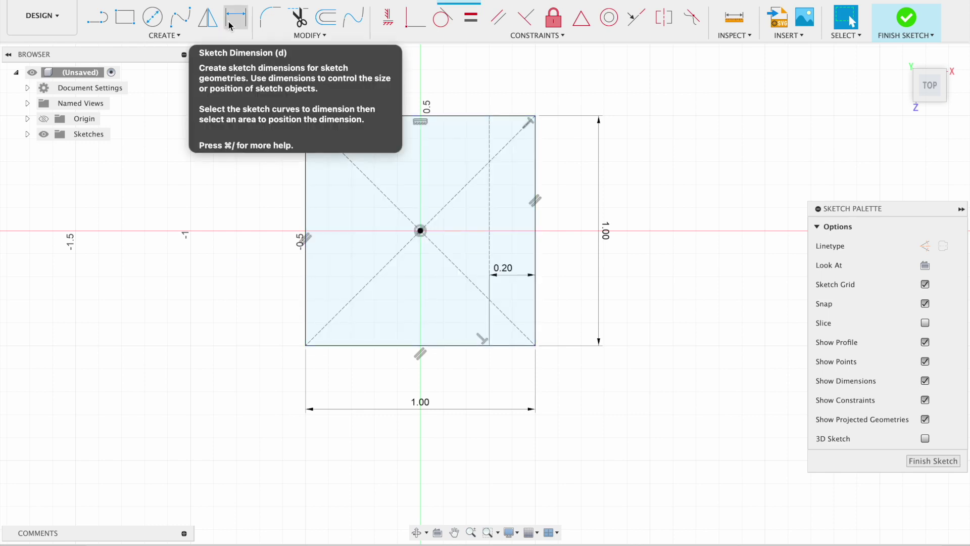
Draw a 0.15 in diameter circle where the vertical construction line crosses the square's upper-right diagonal.
key(c)
click(489, 162)
text(0.)
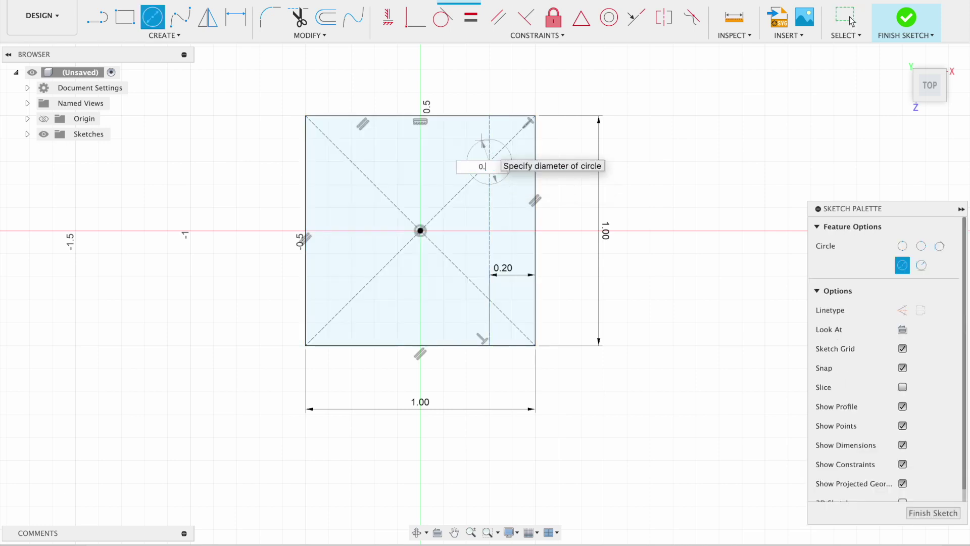
text(15)
key(Return)
key(Escape)
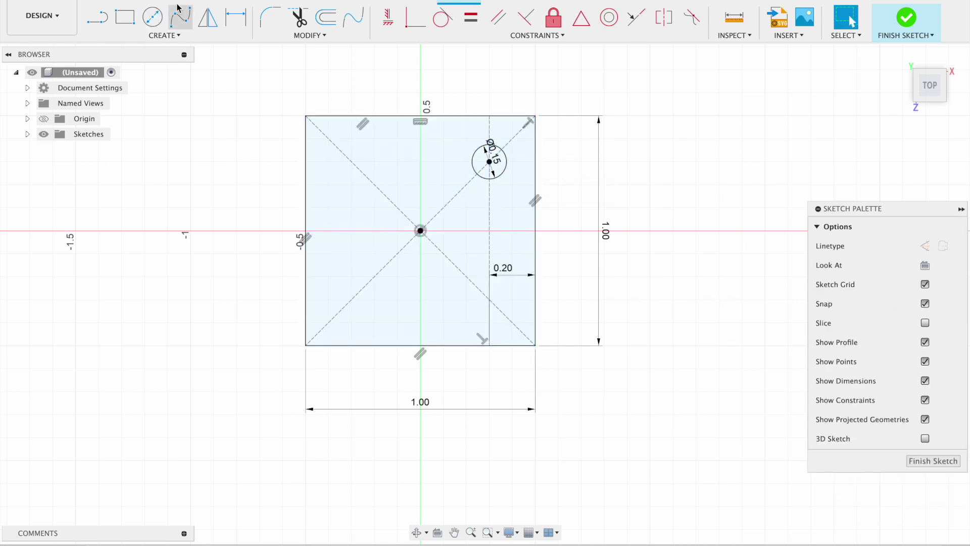
Draw two more circles on the vertical construction line, at its midpoint and at its crossing with the lower-right diagonal.
click(152, 18)
click(489, 230)
click(489, 299)
key(Escape)
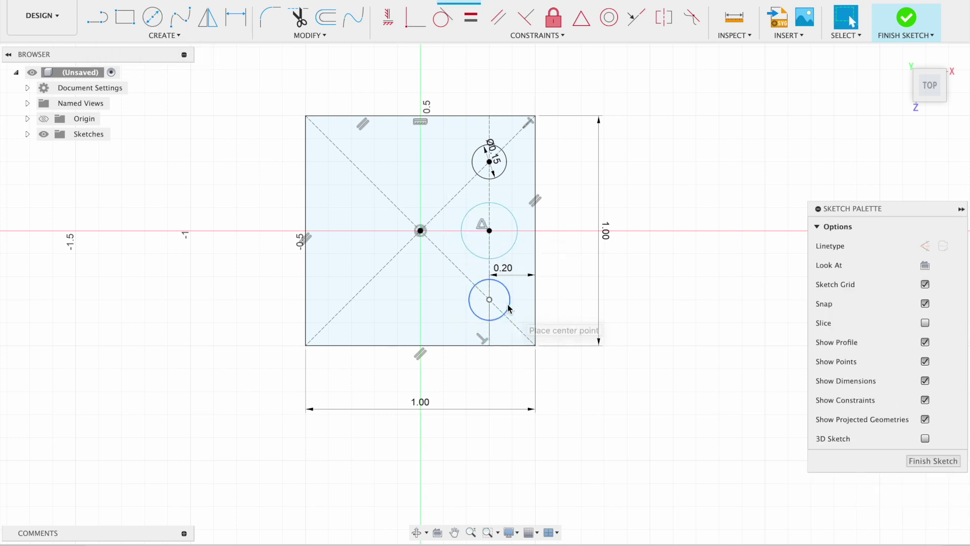
Apply an Equal constraint to the three circles on the vertical construction line.
click(508, 306)
shift+click(507, 252)
shift+click(499, 179)
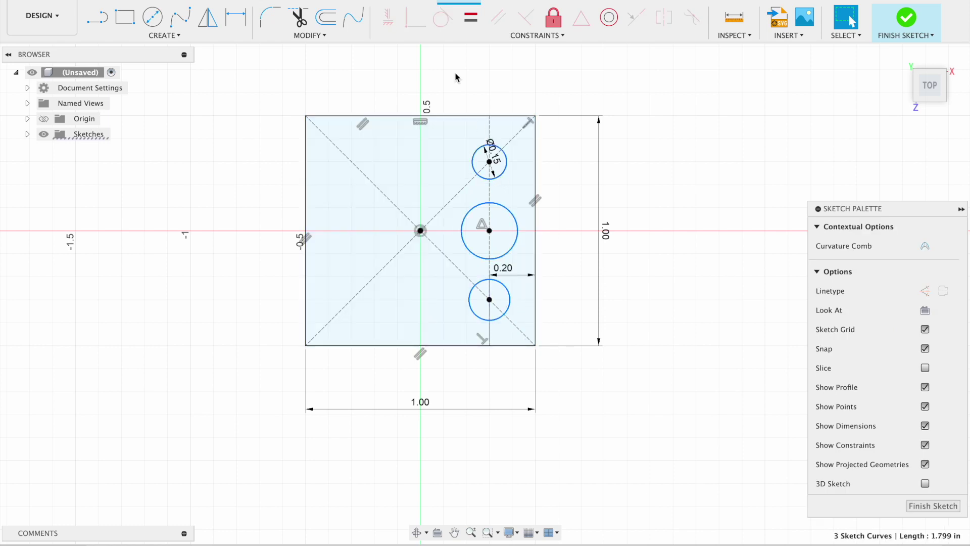
click(471, 17)
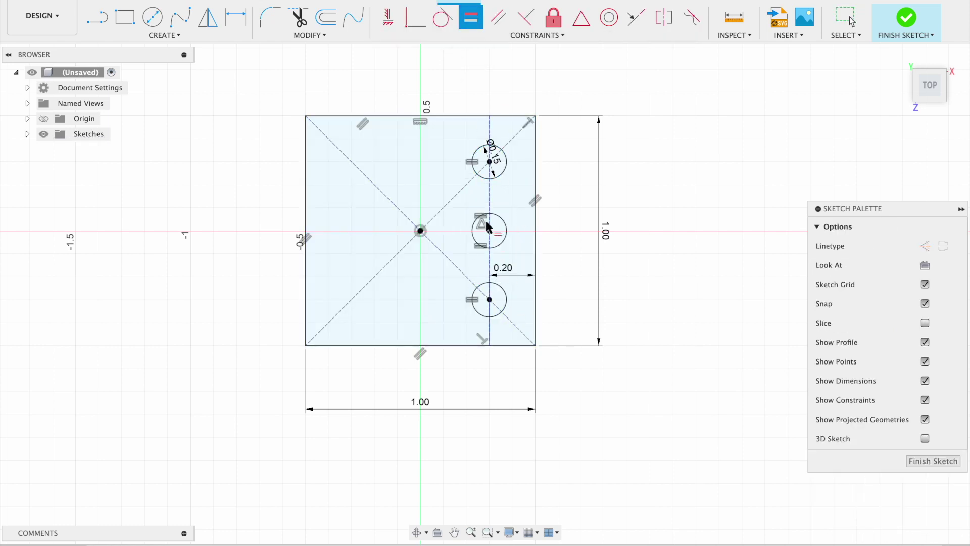
key(Escape)
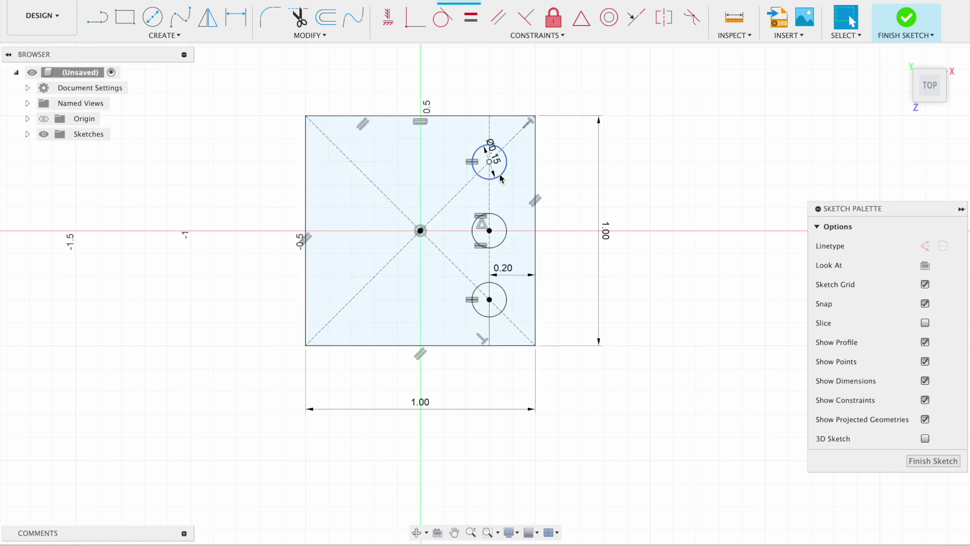
click(384, 207)
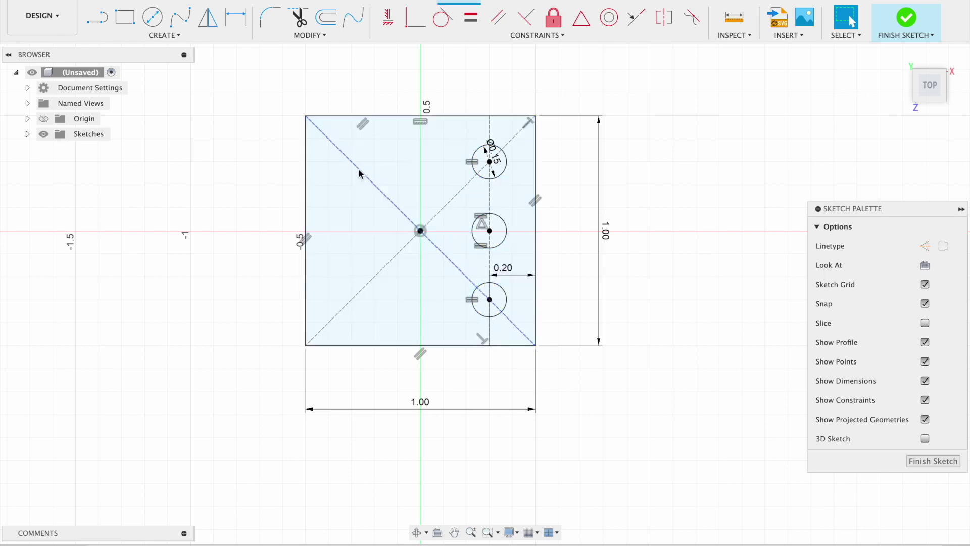
Sketch a freestanding slanted line about 0.73 in long left of the square and convert it to construction geometry.
click(97, 18)
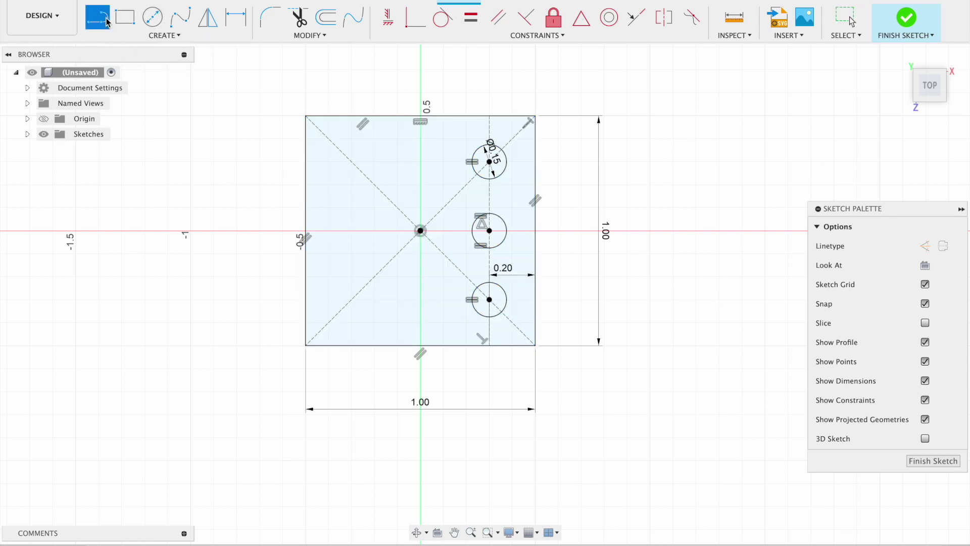
click(104, 366)
click(183, 220)
key(Escape)
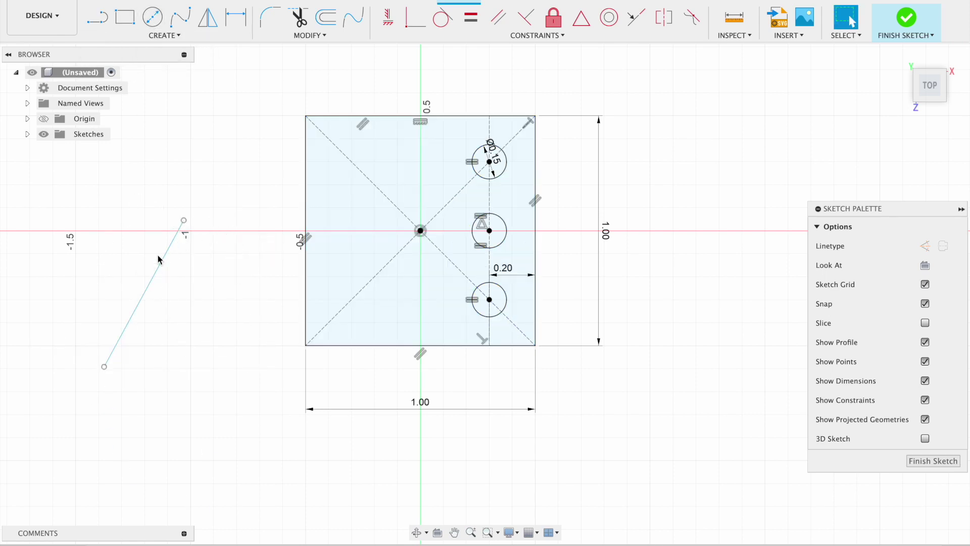
click(159, 271)
key(x)
click(151, 283)
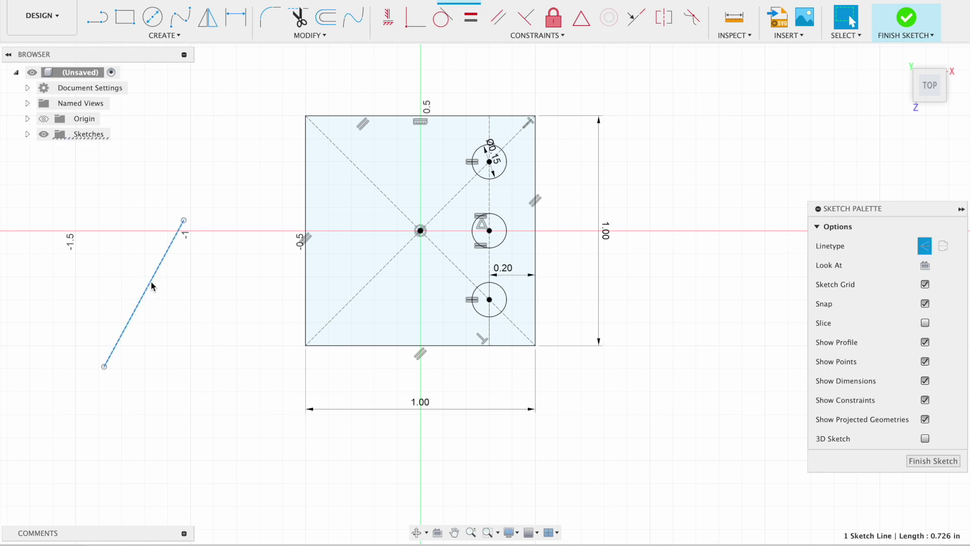
Stretch and move the freestanding slanted construction line, and delete it.
drag(184, 221, 208, 195)
drag(165, 284, 187, 217)
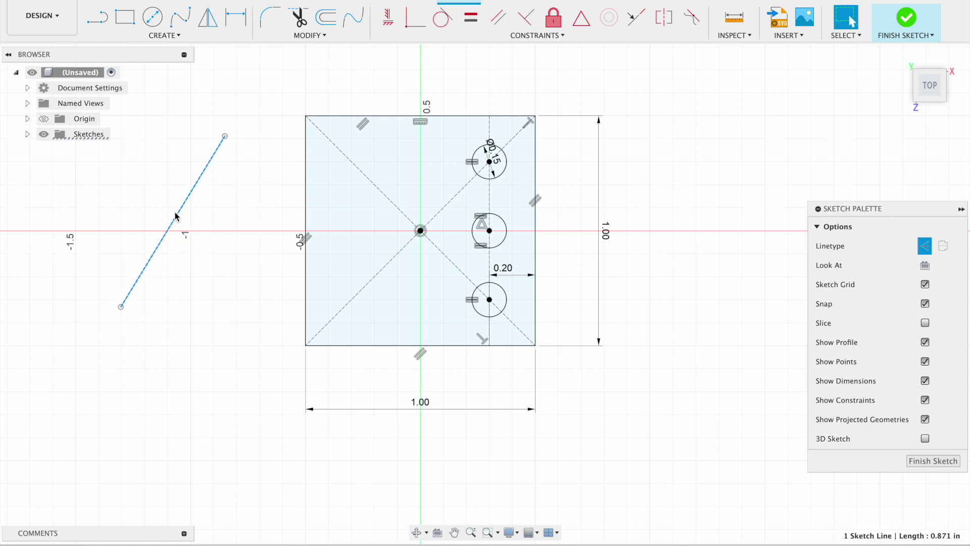
key(Delete)
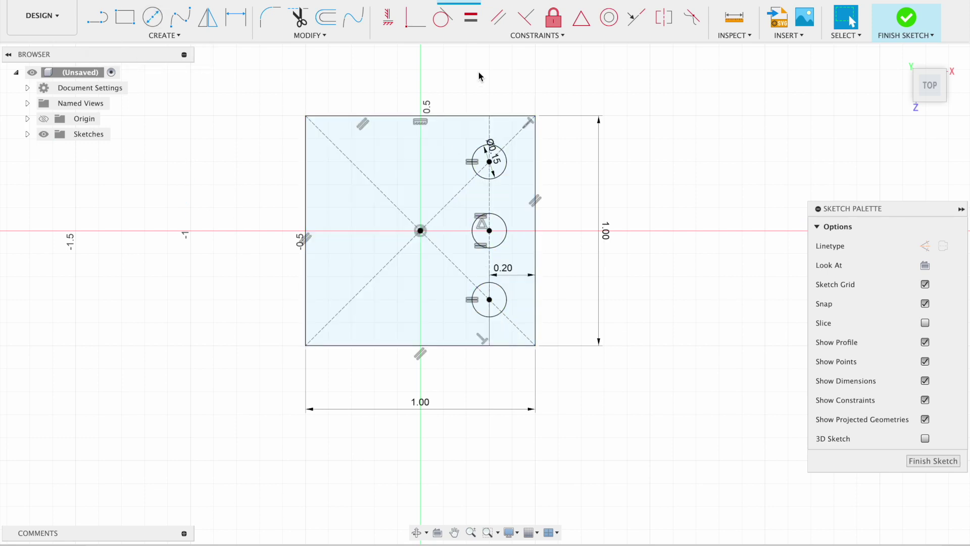
Draw a vertical construction centerline between the midpoints of the square's upper and lower edges.
click(97, 17)
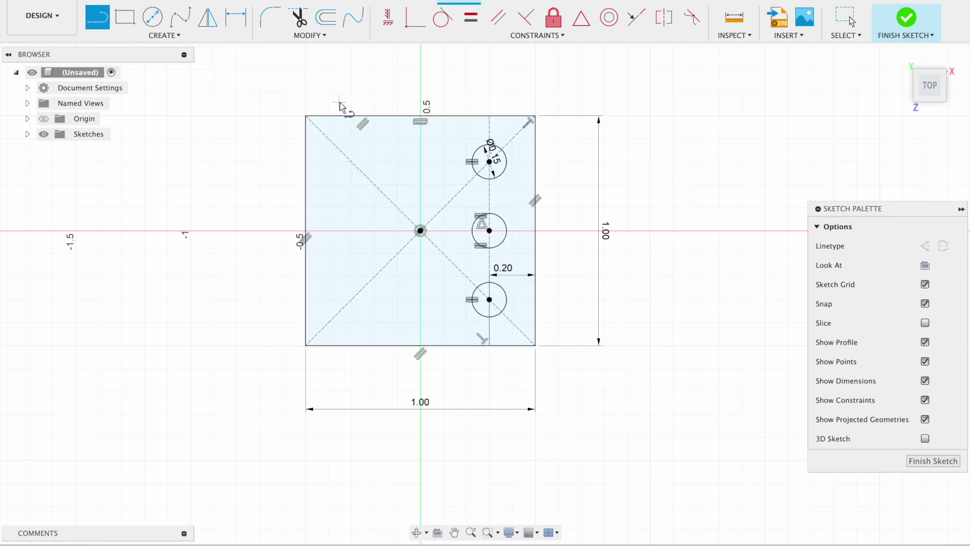
click(420, 116)
click(420, 346)
key(Escape)
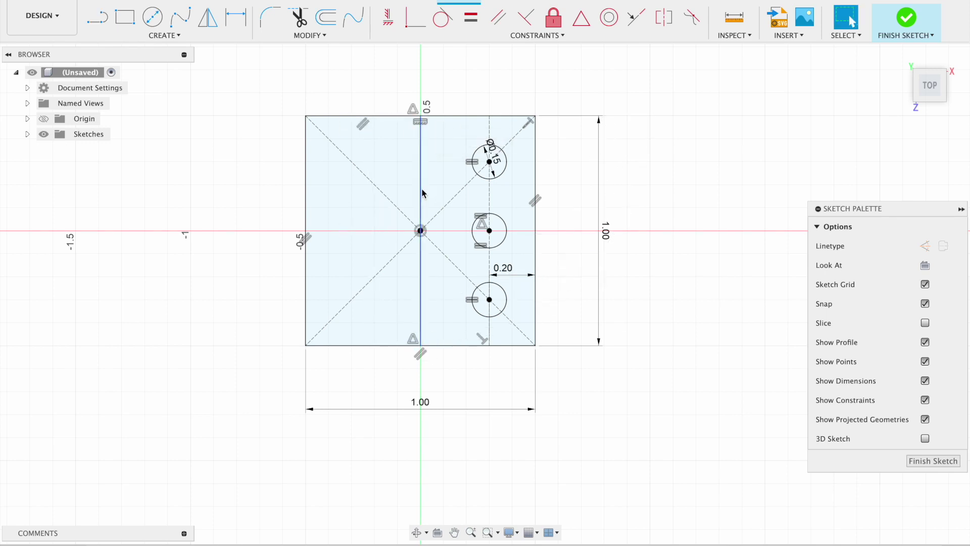
key(x)
click(245, 197)
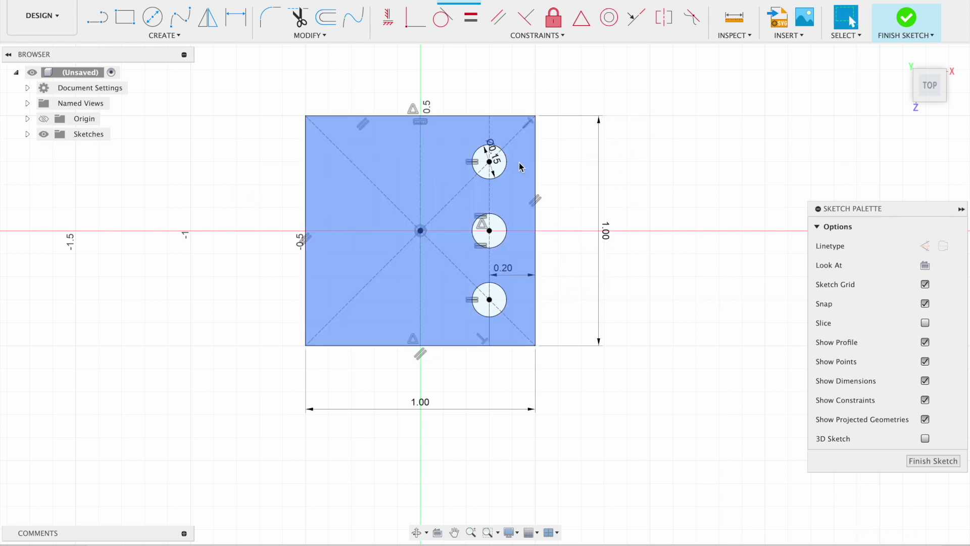
Mirror the three circles across the square's vertical centerline.
click(208, 18)
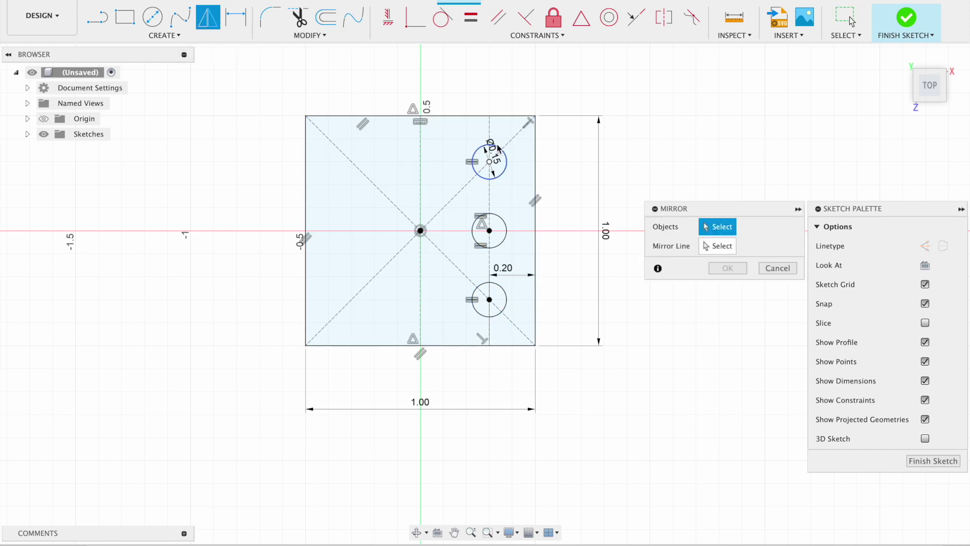
click(505, 177)
click(503, 242)
click(505, 303)
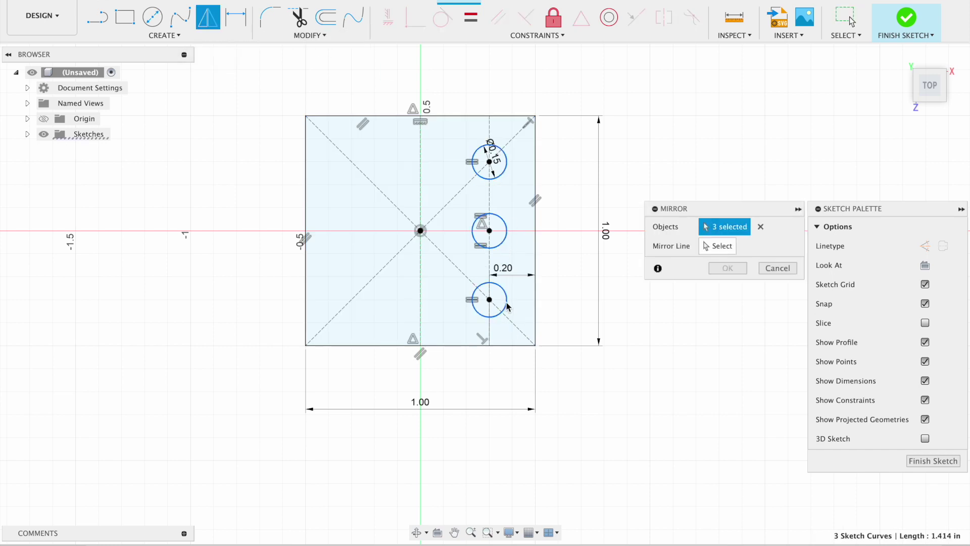
click(731, 247)
click(420, 202)
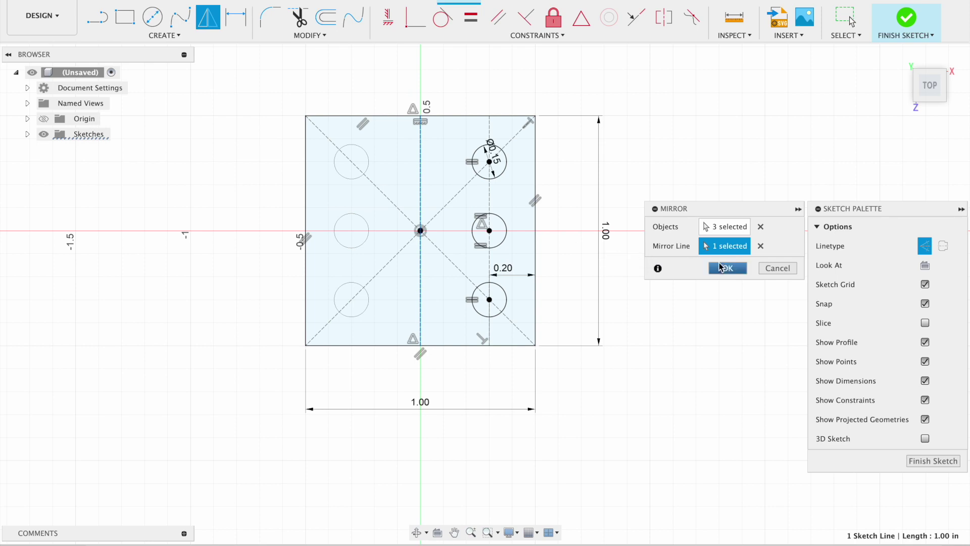
click(726, 268)
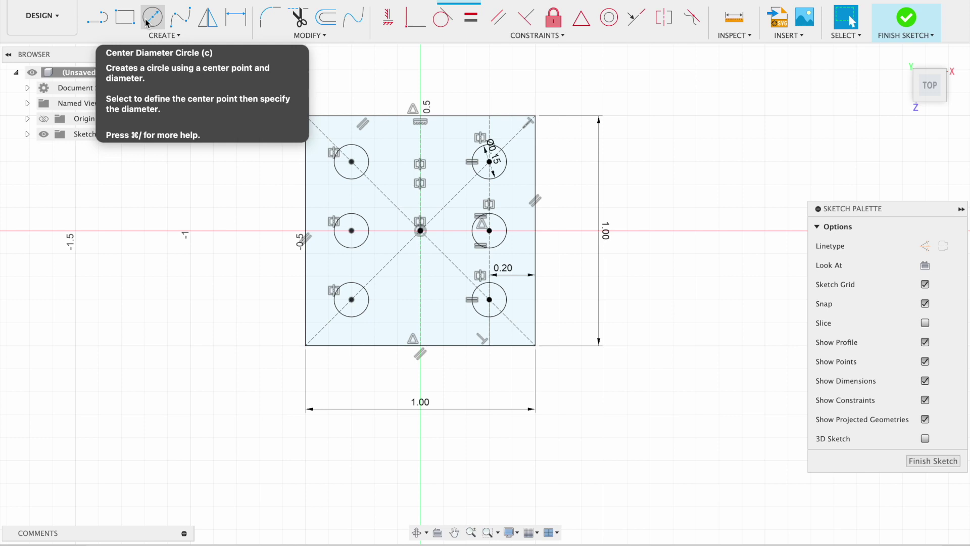
Draw a circle about 0.32 in across at the square's center and make it equal to the 0.15 in circle.
click(146, 23)
click(420, 231)
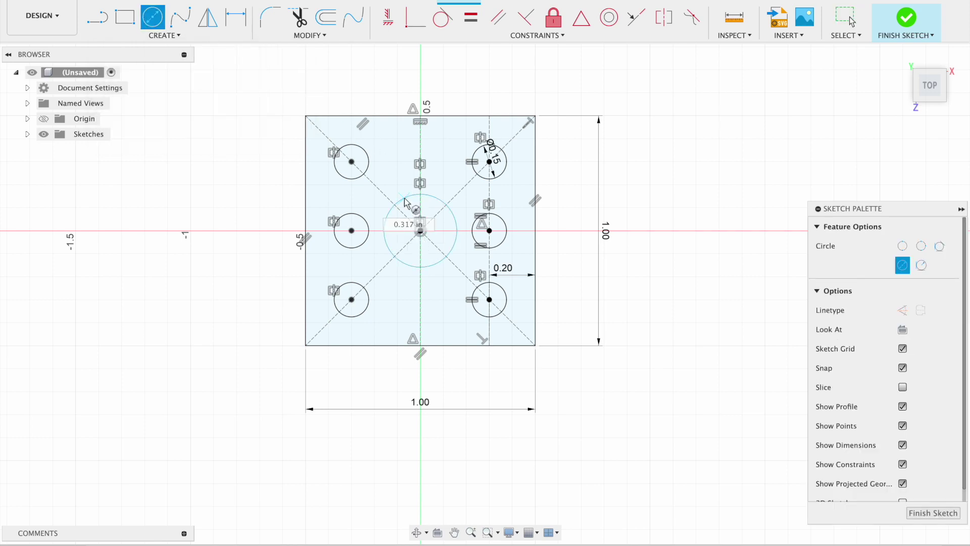
key(Escape)
click(418, 194)
shift+click(502, 173)
click(471, 17)
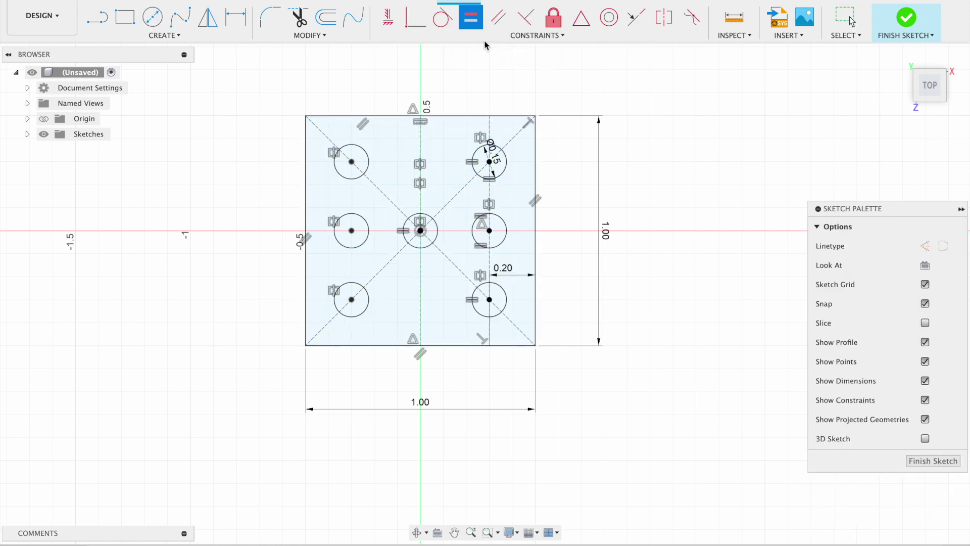
Finish the sketch and rename it 1/6.
click(938, 461)
click(27, 134)
double_click(101, 153)
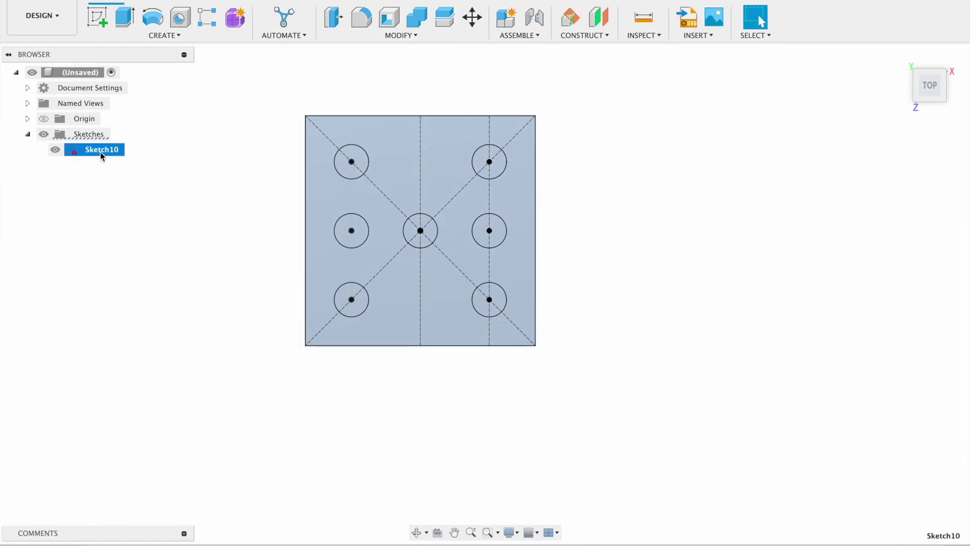
click(908, 461)
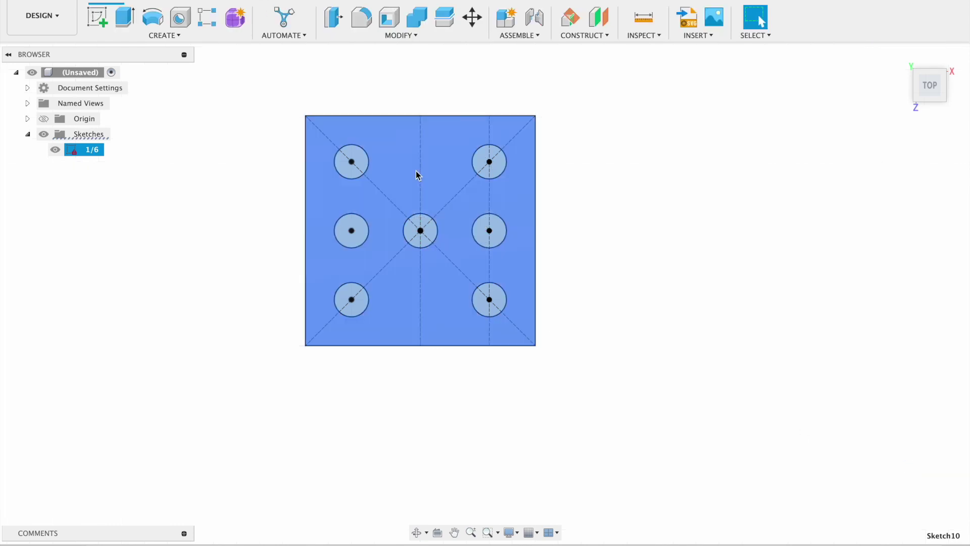
Extrude all seven circles together with the surrounding square profile 1 in as a new component.
shift+middle_drag(232, 233, 208, 163)
shift+middle_drag(307, 149, 320, 213)
key(e)
scroll(365, 188, up, 3)
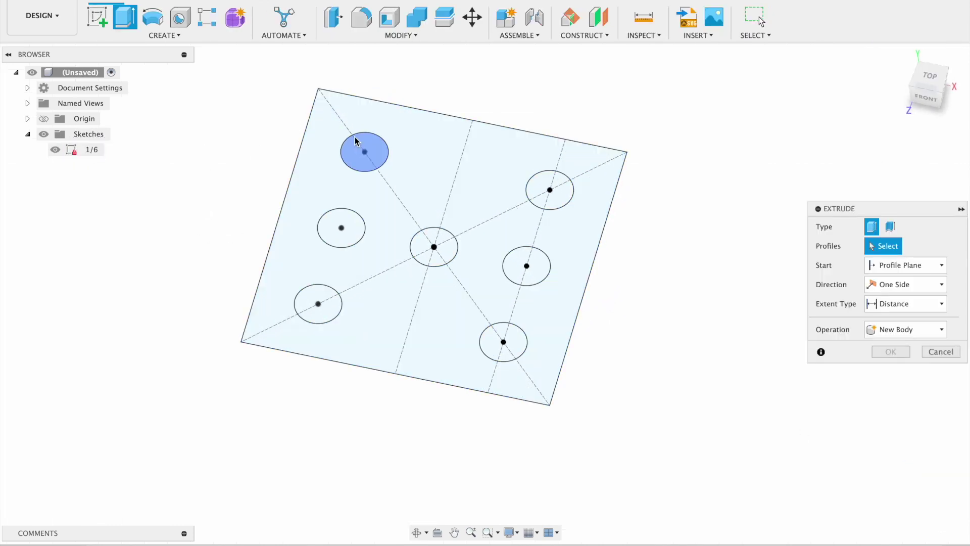
click(358, 147)
click(334, 223)
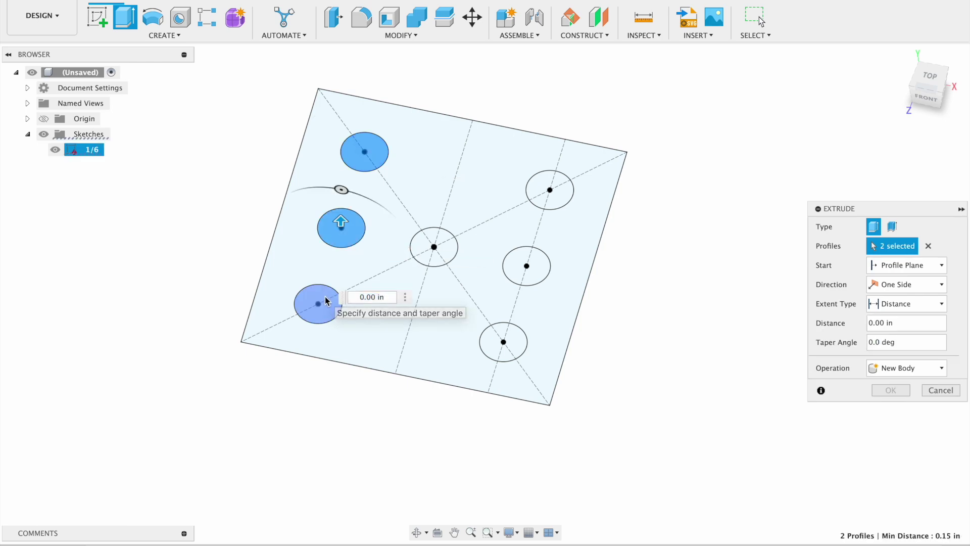
click(325, 301)
click(432, 248)
click(508, 348)
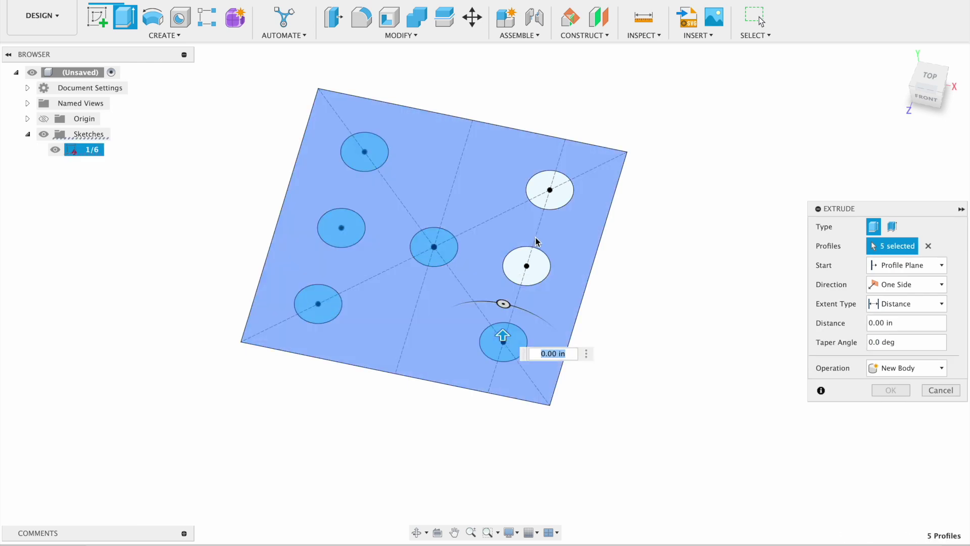
click(528, 266)
click(551, 191)
click(589, 223)
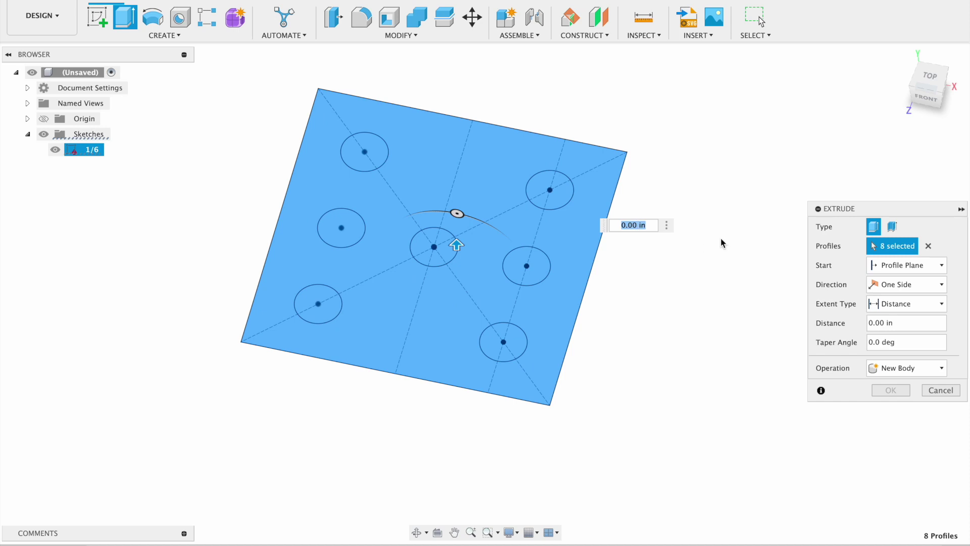
click(896, 367)
click(898, 440)
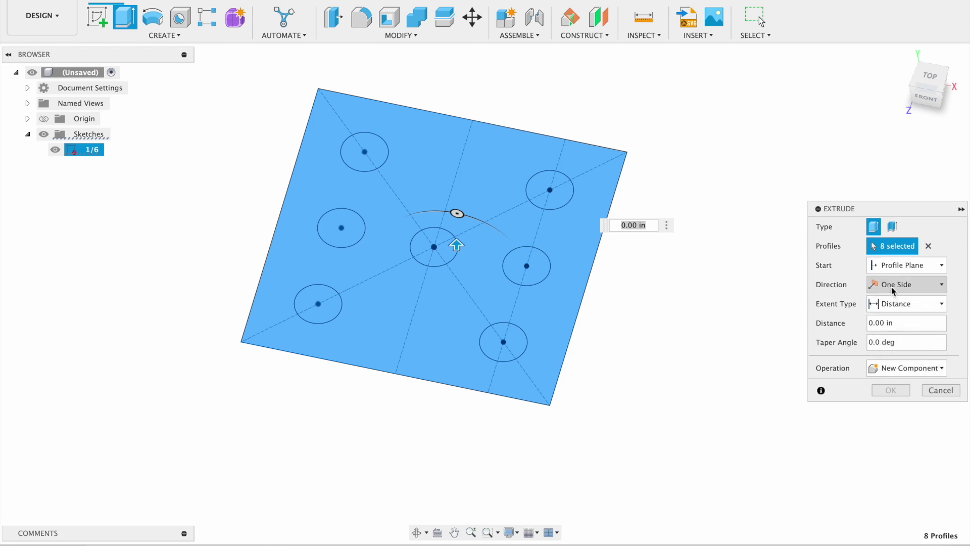
double_click(641, 224)
text(1)
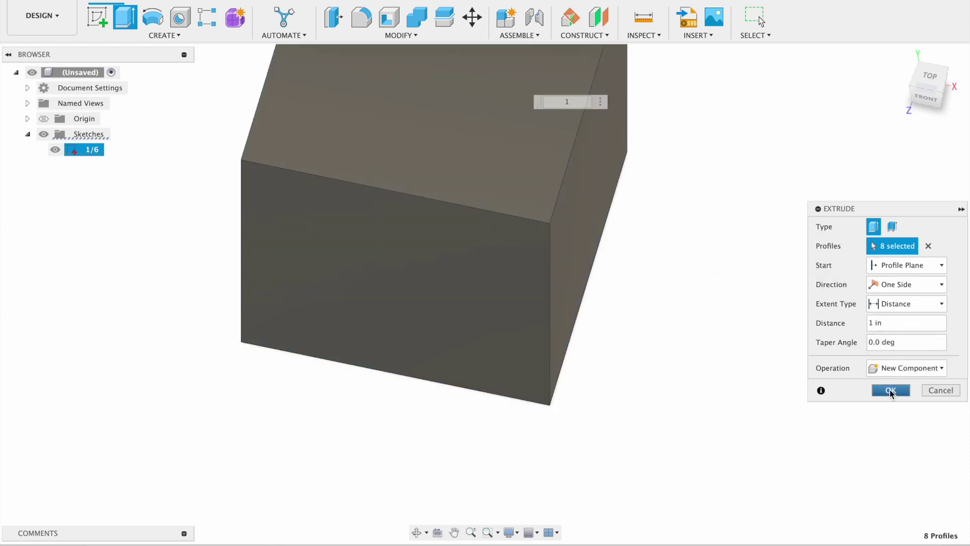
click(889, 390)
Show the 1/6 sketch and cut its six outer circles 0.05 in deep into the cube's bottom face.
click(54, 149)
click(54, 150)
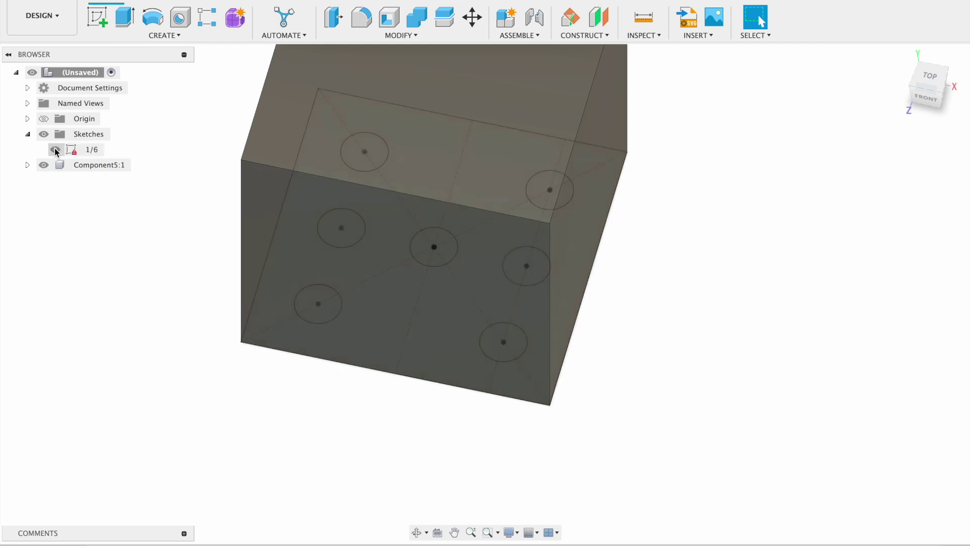
mouse_move(161, 331)
shift+middle_down()
mouse_move(177, 243)
mouse_move(174, 316)
mouse_move(207, 236)
shift+middle_up()
scroll(340, 297, up, 2)
shift+middle_drag(340, 301, 343, 290)
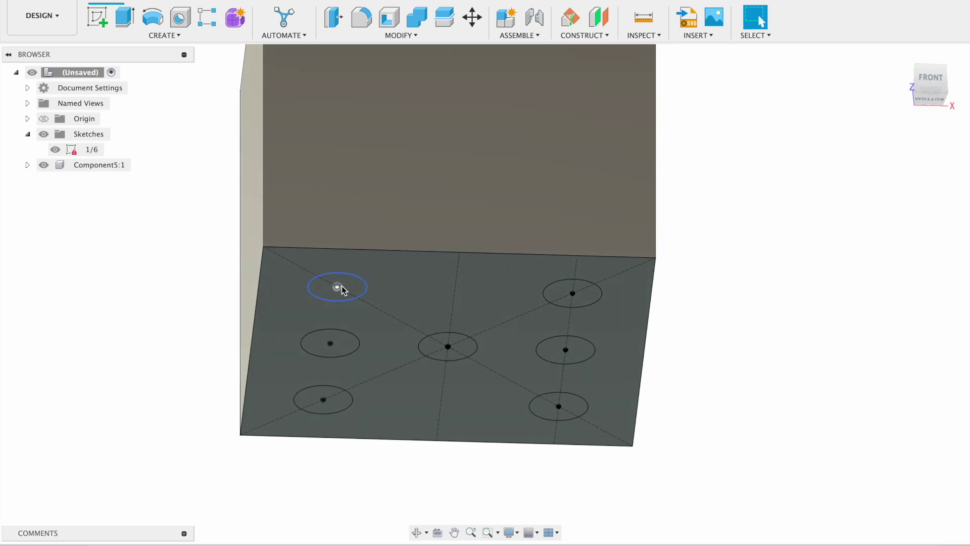
click(353, 289)
click(354, 341)
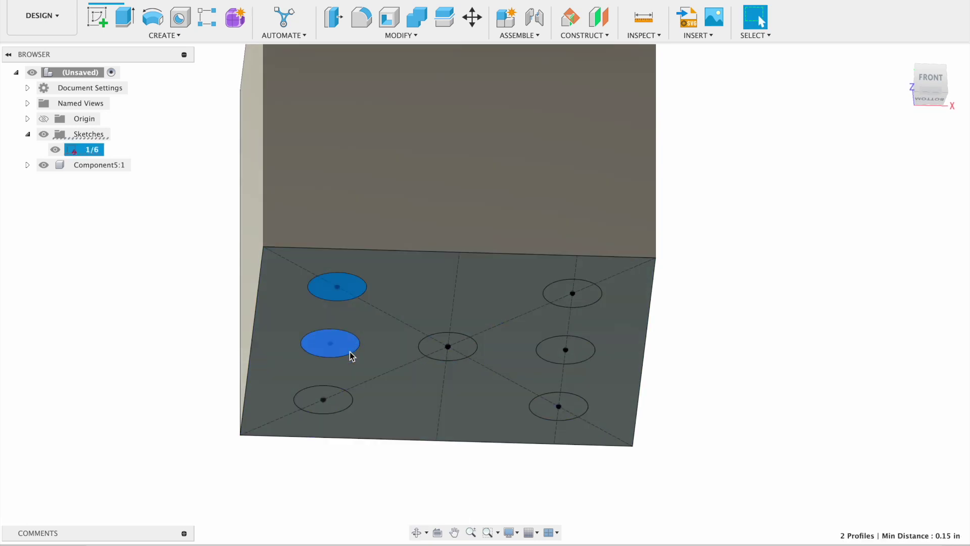
click(342, 402)
click(568, 407)
click(566, 350)
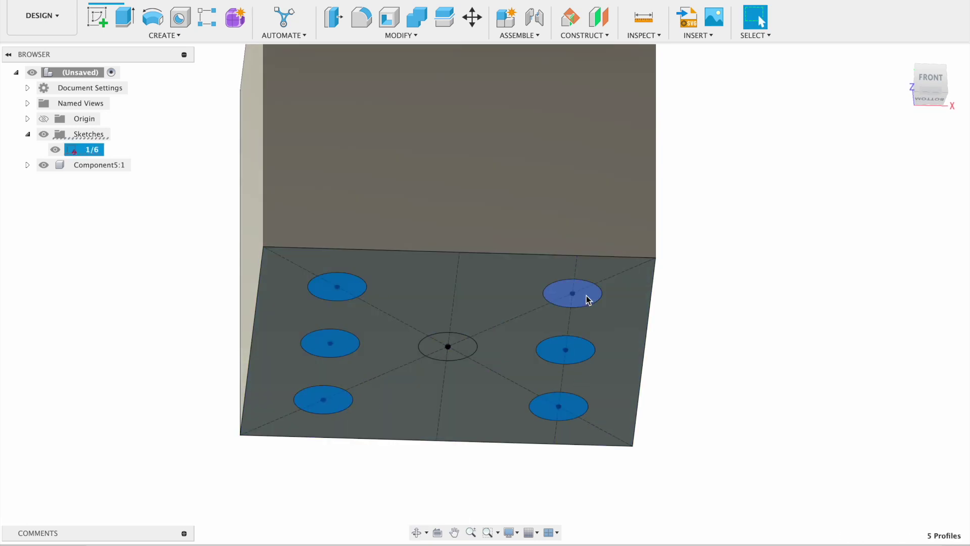
key(e)
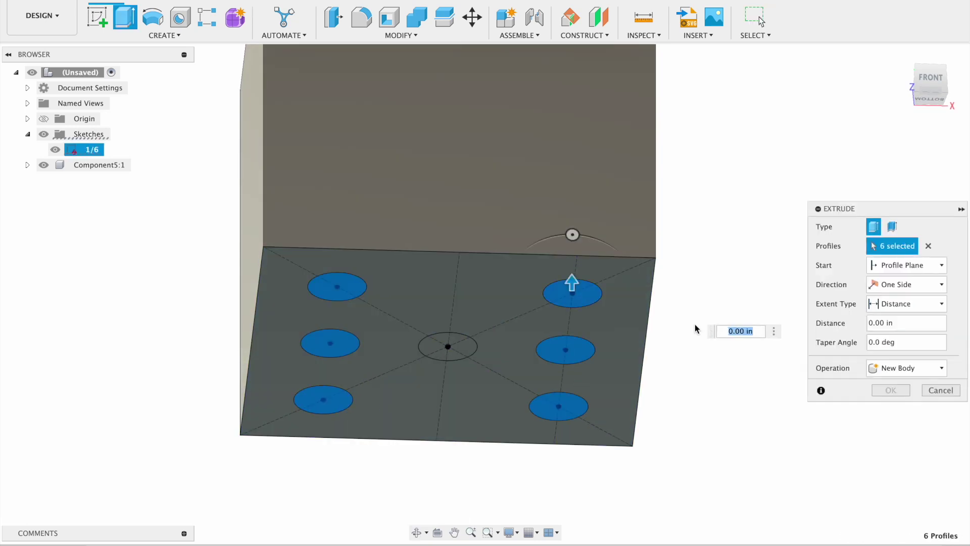
click(906, 367)
click(904, 399)
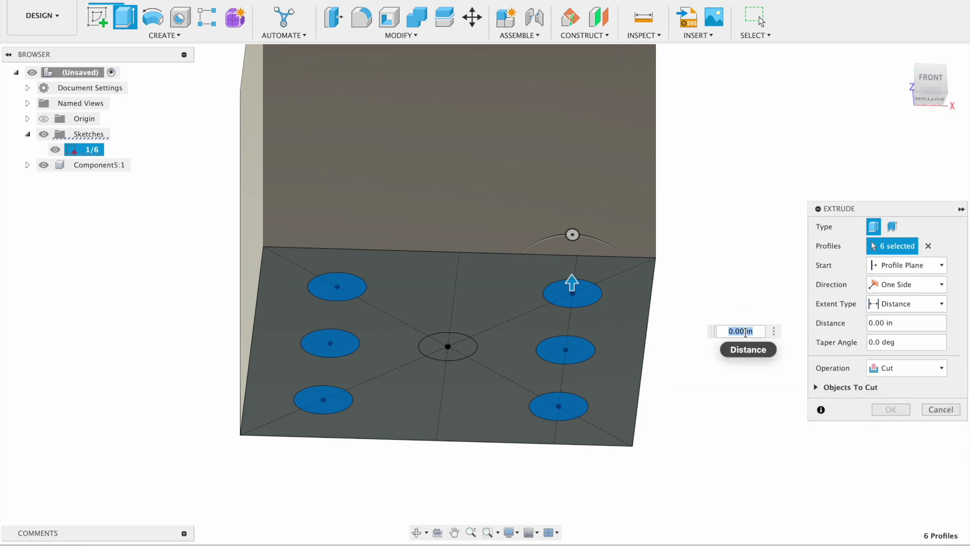
text(0.05)
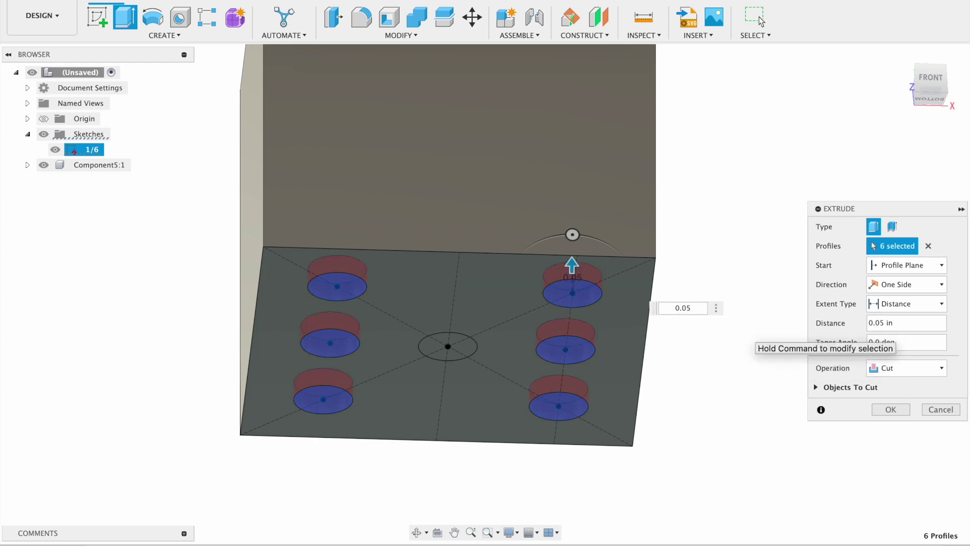
key(Return)
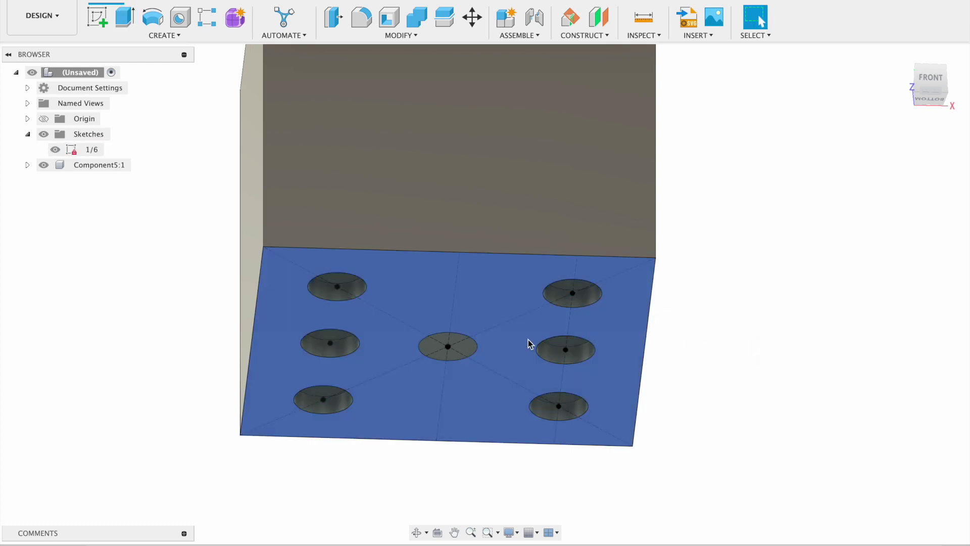
Cut the central circle into the cube's top face with a two-sided extrude, side 1 at 1.00 in and side 2 at -1.00 in + 0.05 in.
shift+middle_drag(426, 332, 463, 364)
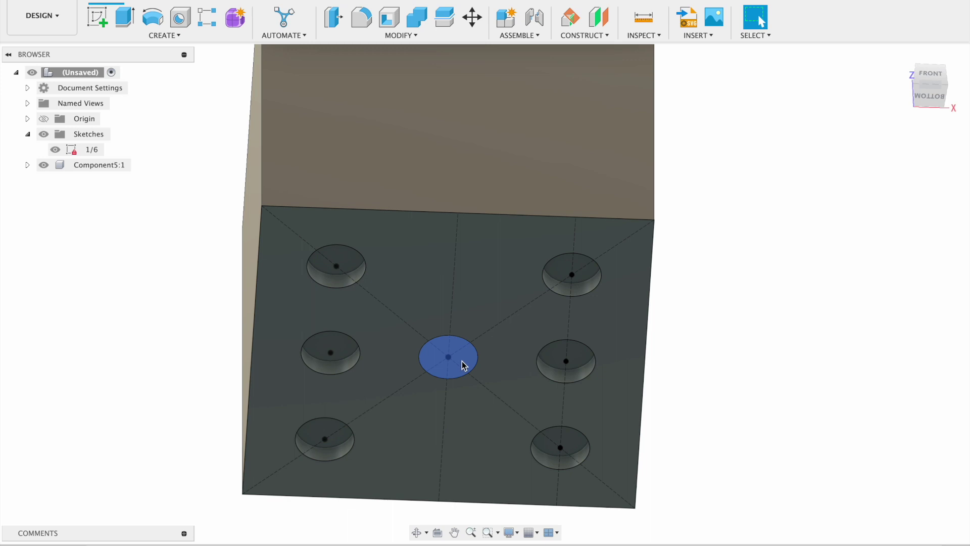
click(464, 365)
key(e)
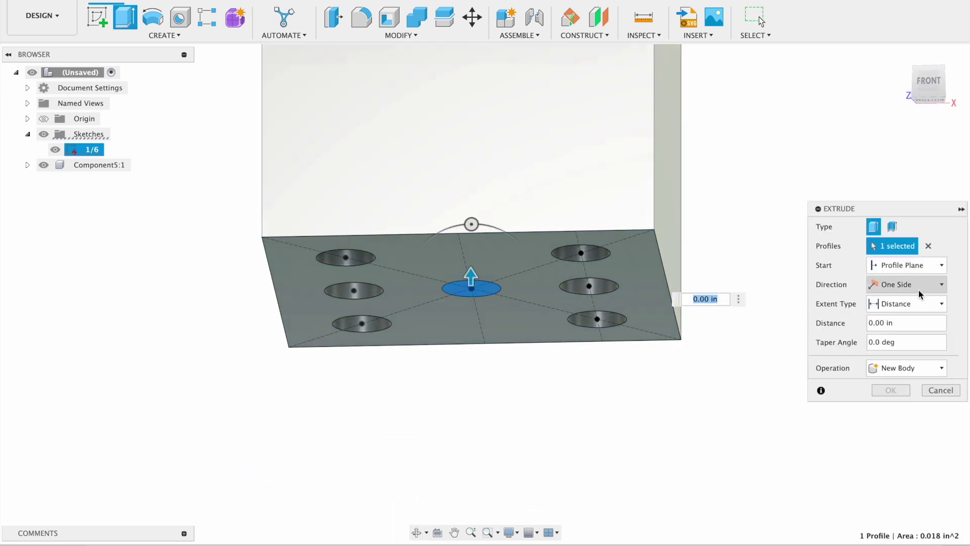
click(918, 293)
click(905, 309)
click(911, 479)
click(897, 508)
shift+middle_drag(519, 139, 631, 372)
drag(500, 400, 500, 381)
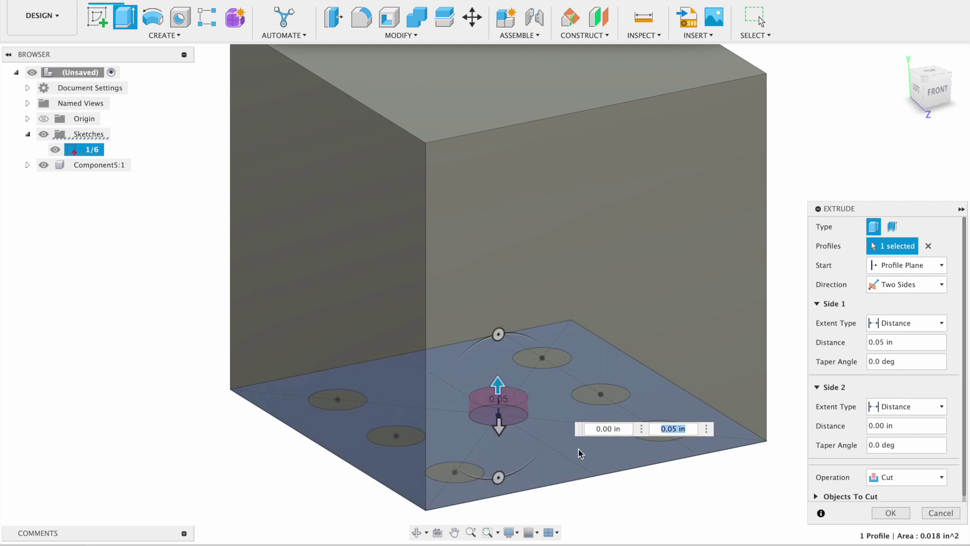
click(523, 83)
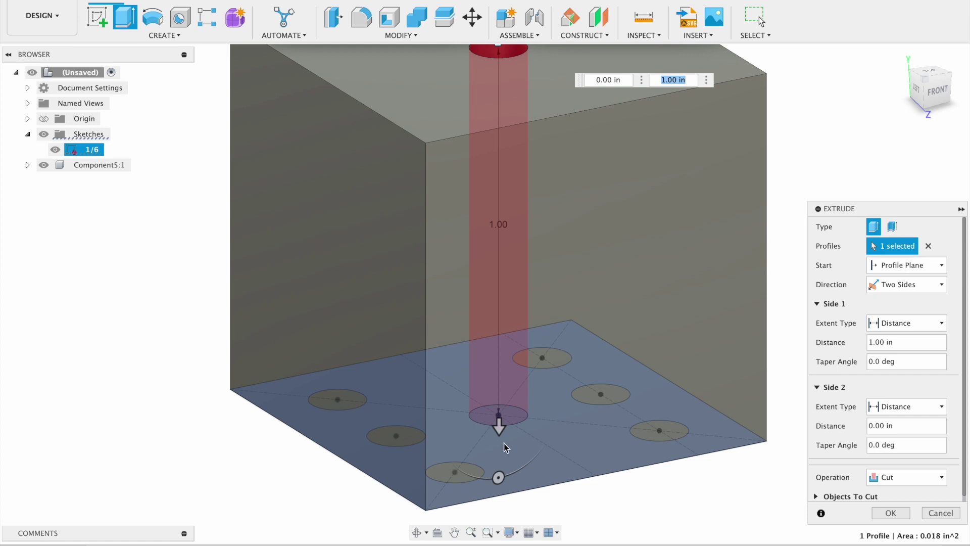
click(497, 426)
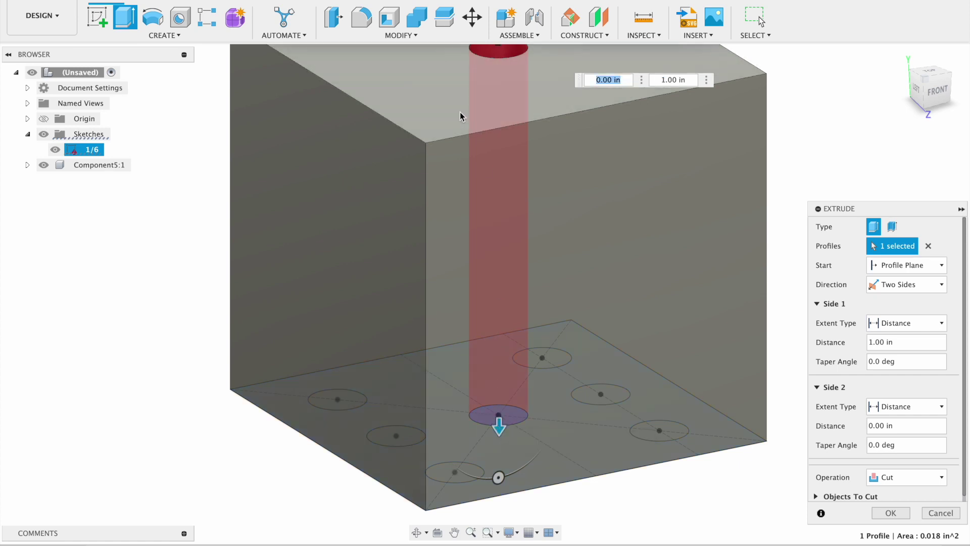
text(-1.00 in)
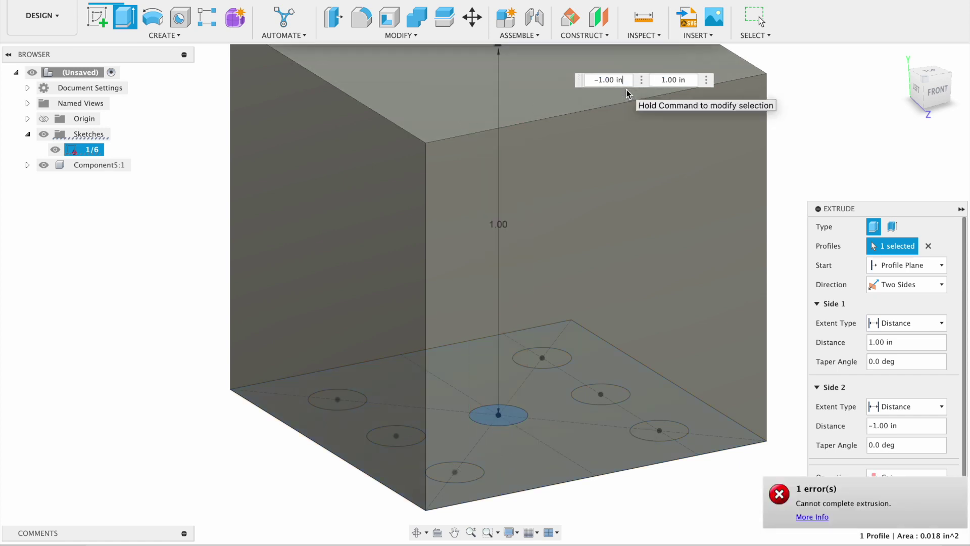
text(+0.05)
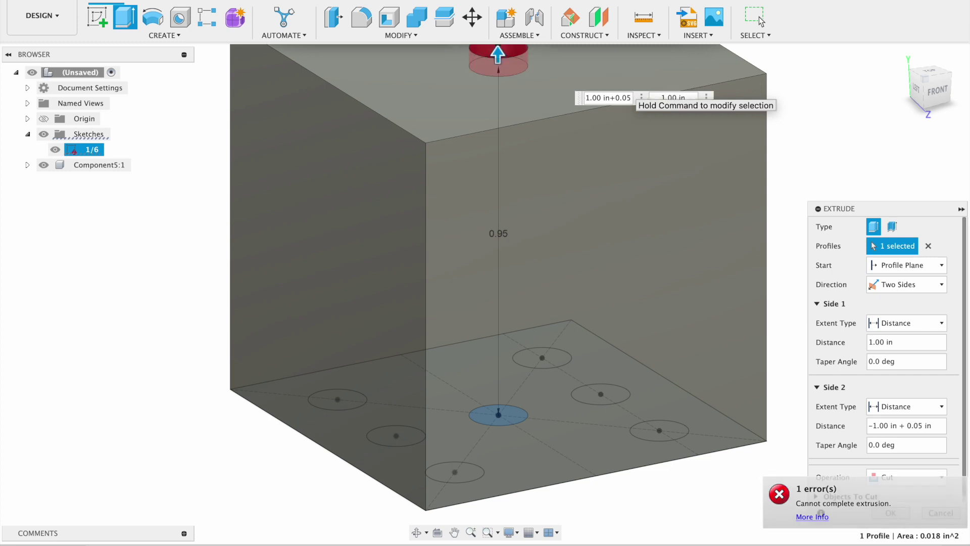
key(Return)
Hide the 1/6 sketch and rename the cube component Dice.
scroll(609, 139, down, 5)
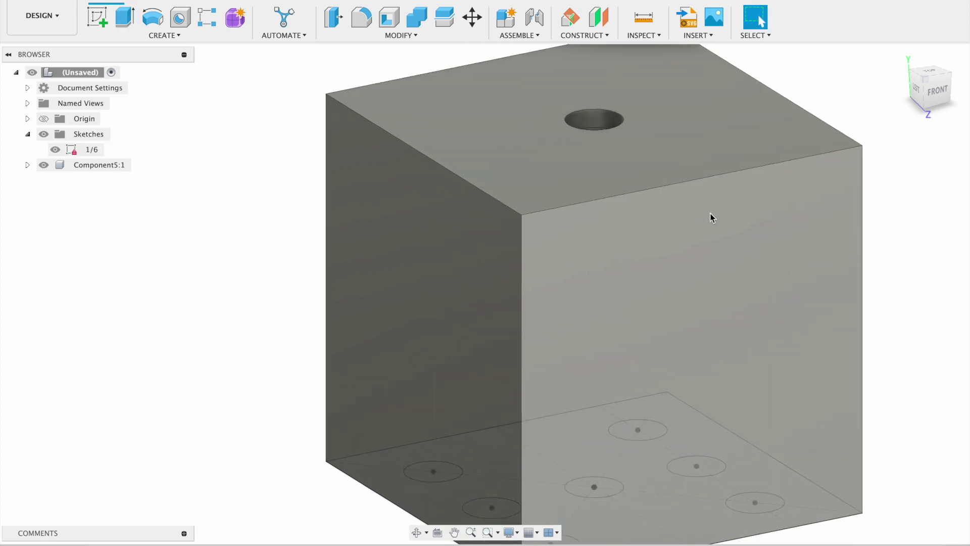
shift+middle_drag(641, 327, 645, 303)
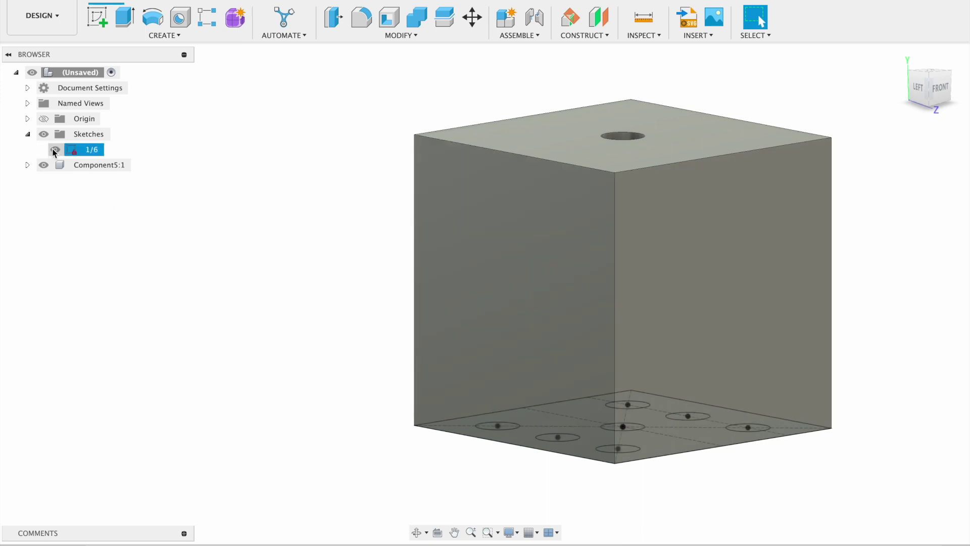
click(54, 150)
double_click(93, 166)
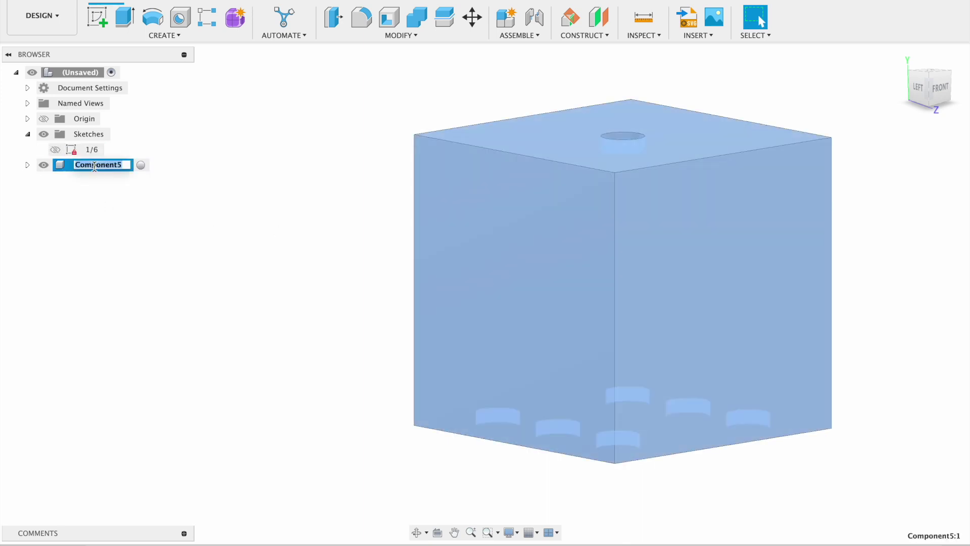
text(Dice)
key(Return)
click(207, 245)
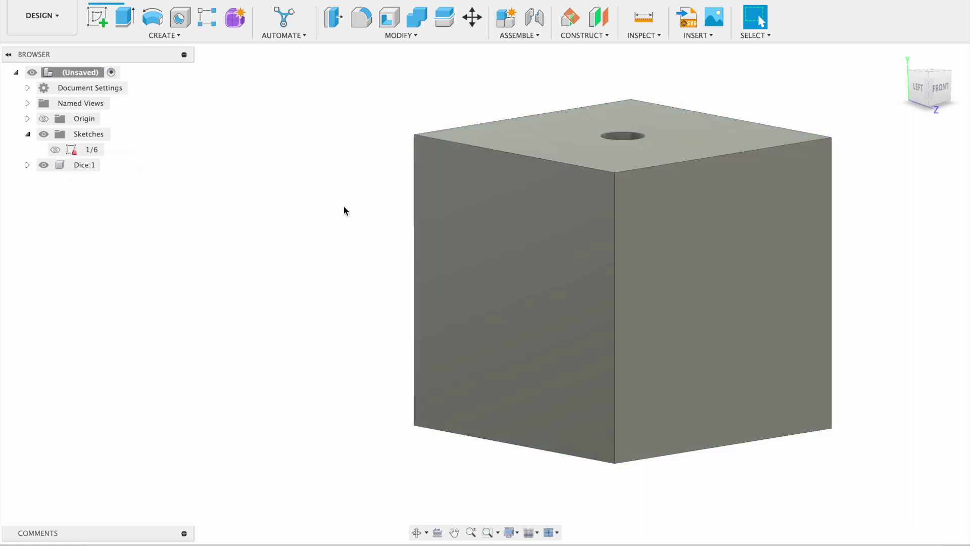
Start a sketch on the cube's front face and draw a circle near the face's upper-left corner.
click(99, 22)
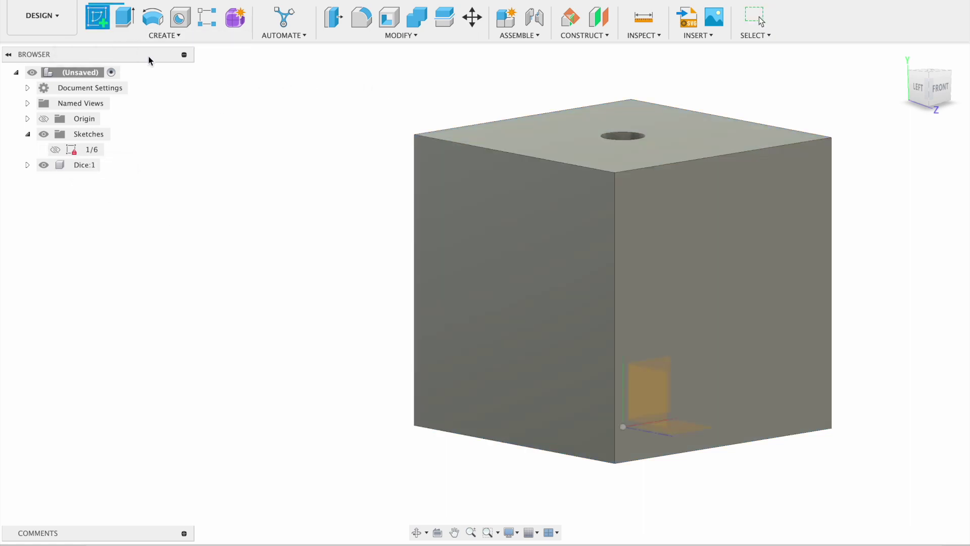
click(724, 287)
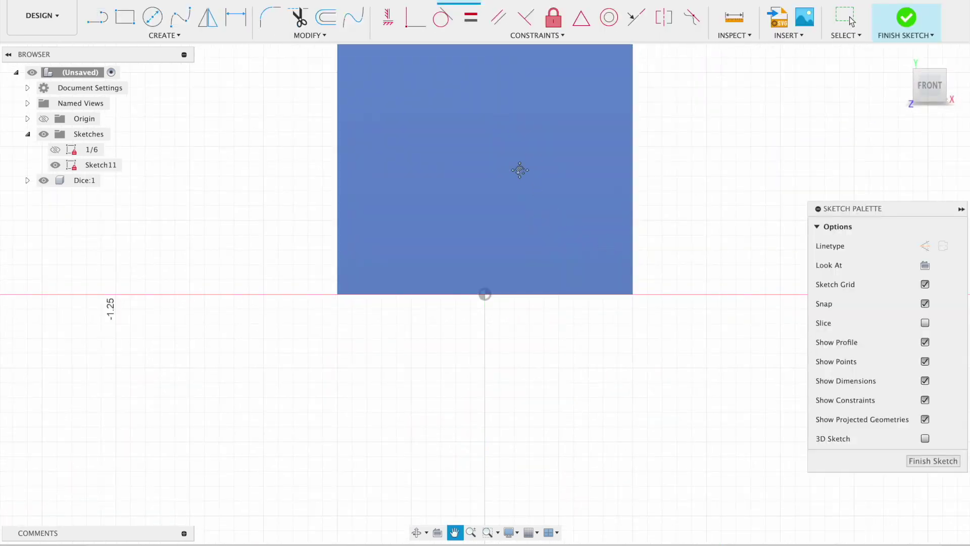
click(153, 19)
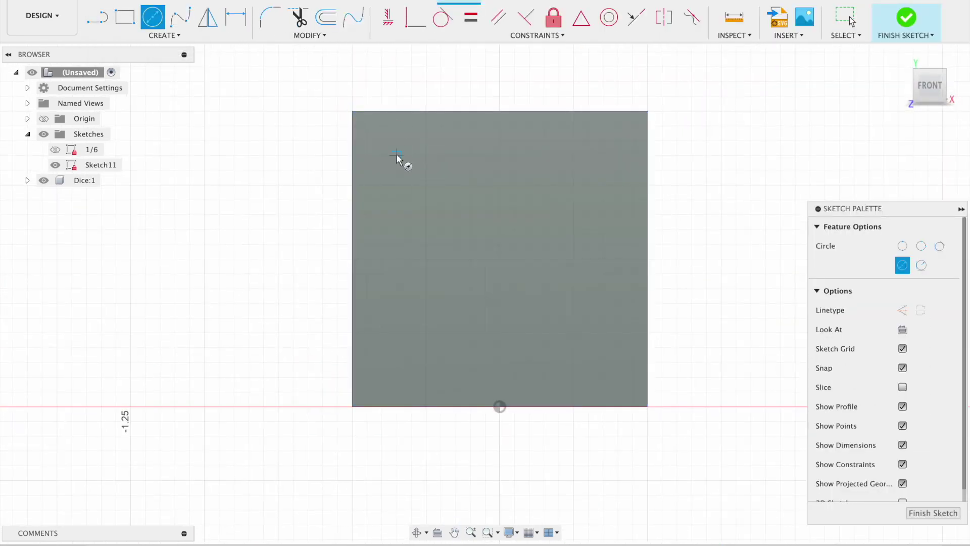
click(397, 155)
click(414, 156)
key(Escape)
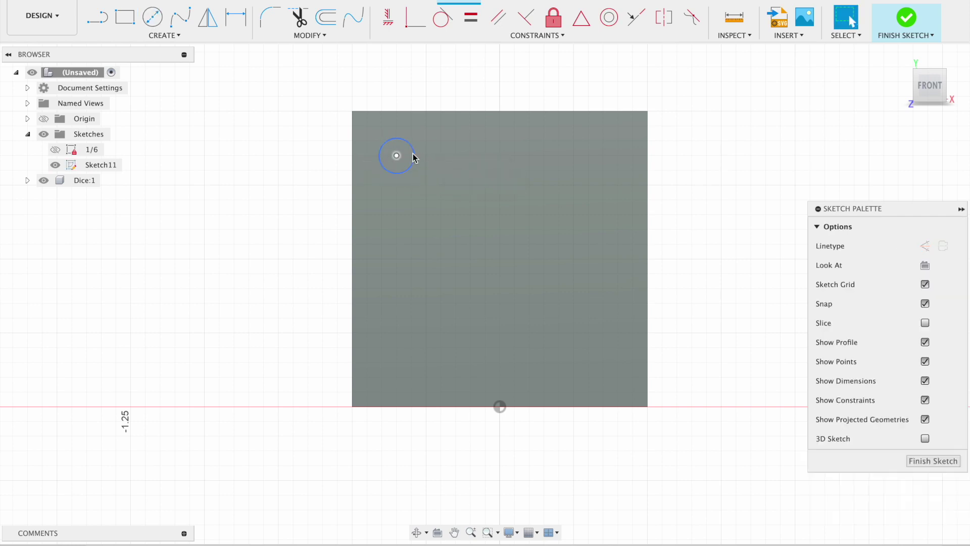
Dimension the circle's diameter at 0.15 in.
key(d)
double_click(399, 169)
text(0.)
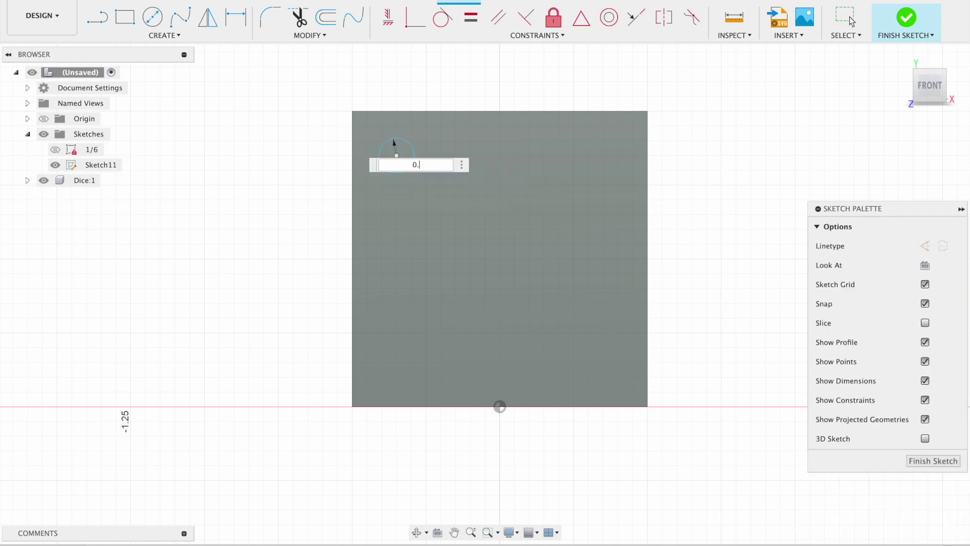
text(15)
key(Return)
key(Escape)
Dimension the circle's distance from the face's top edge at 0.2 in.
click(417, 165)
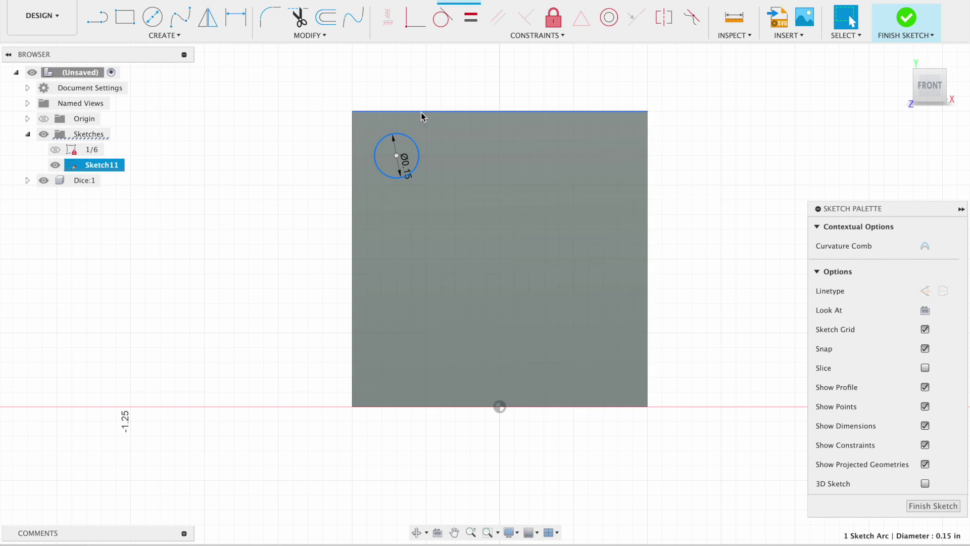
shift+click(421, 111)
text(d0.)
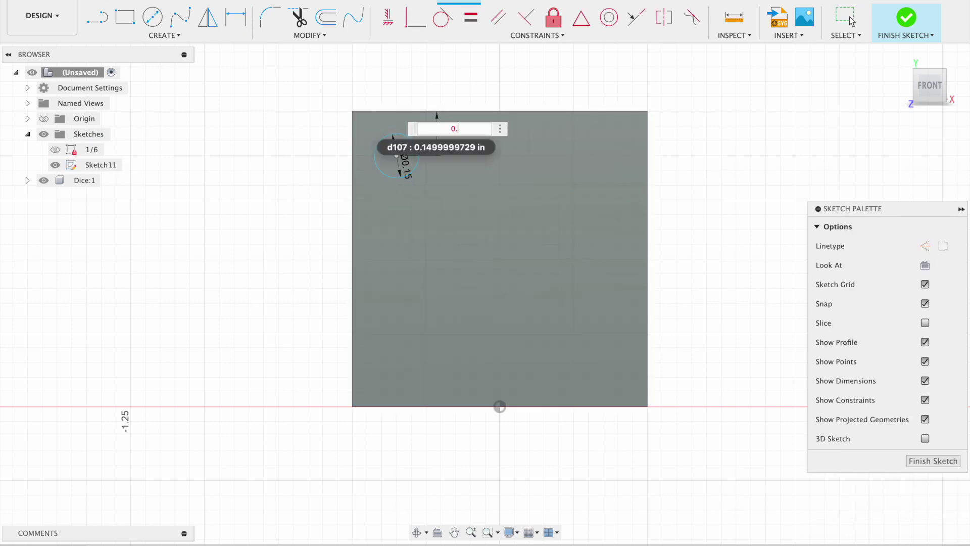
text(2)
key(Return)
Dimension the circle's distance from the face's left edge, linking the value to the top-edge dimension d107.
click(393, 194)
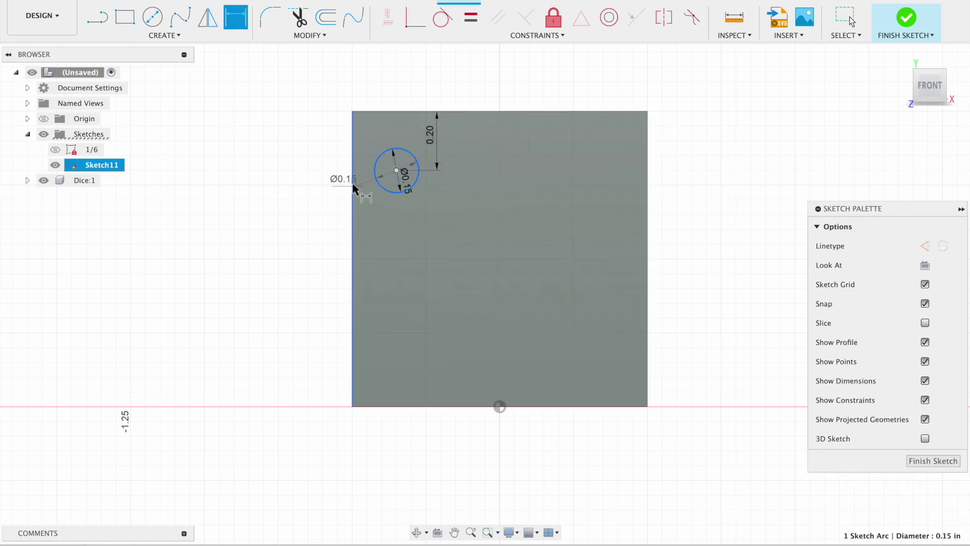
click(371, 202)
click(430, 135)
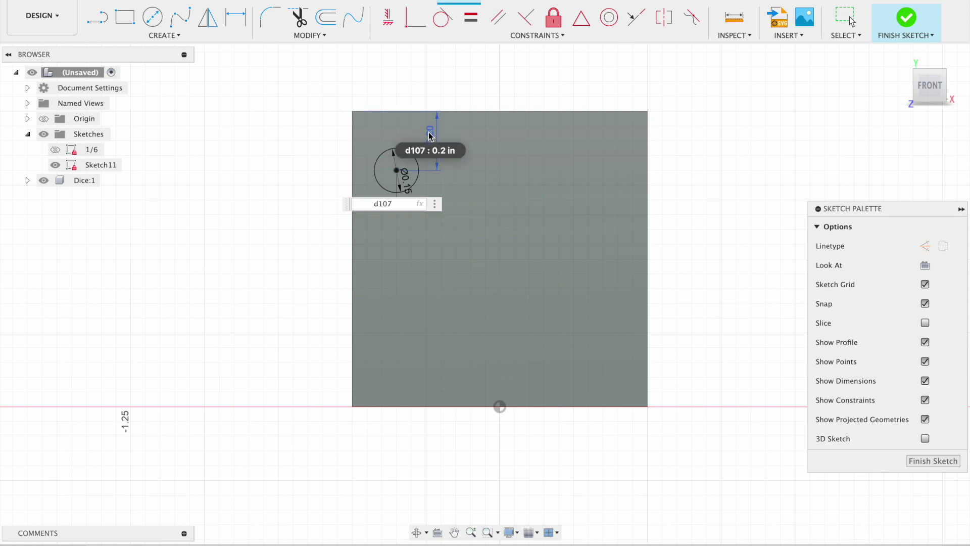
key(Return)
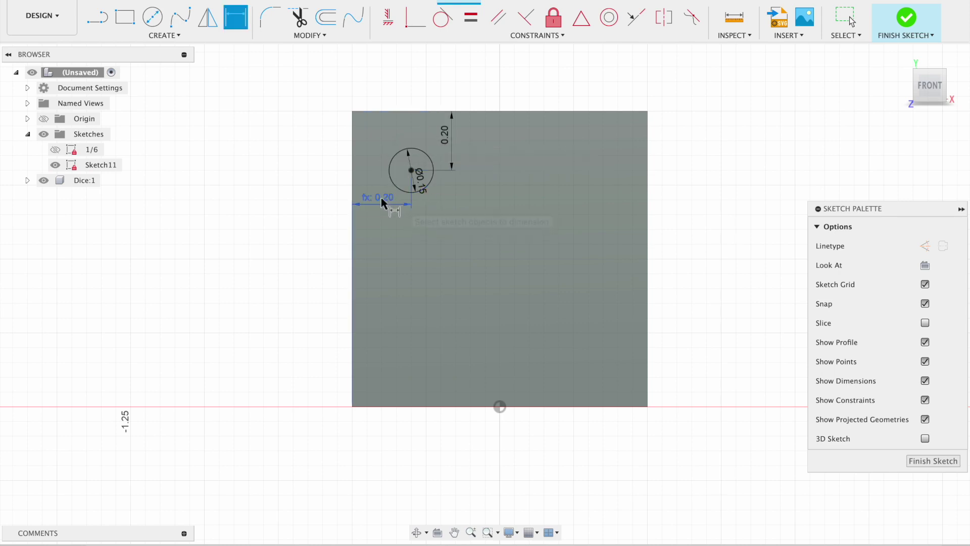
key(Escape)
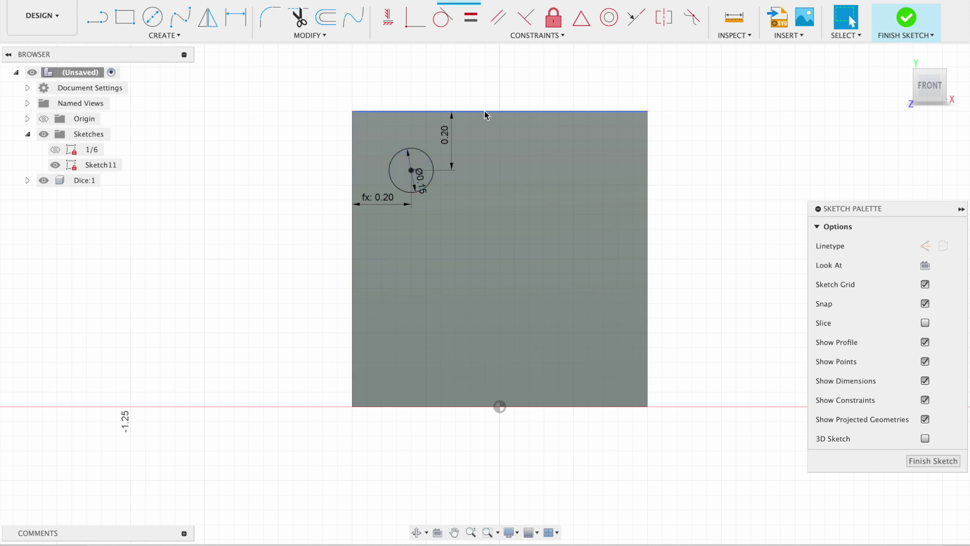
Test the linked dimensions by setting the top-edge distance to 0.5 in and restoring it to 0.2 in.
double_click(450, 134)
text(0.5)
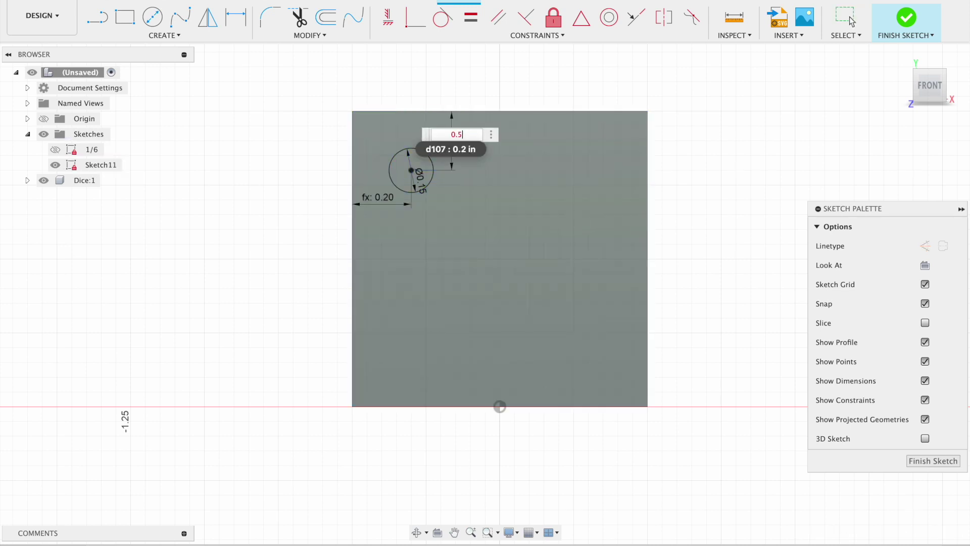
key(Return)
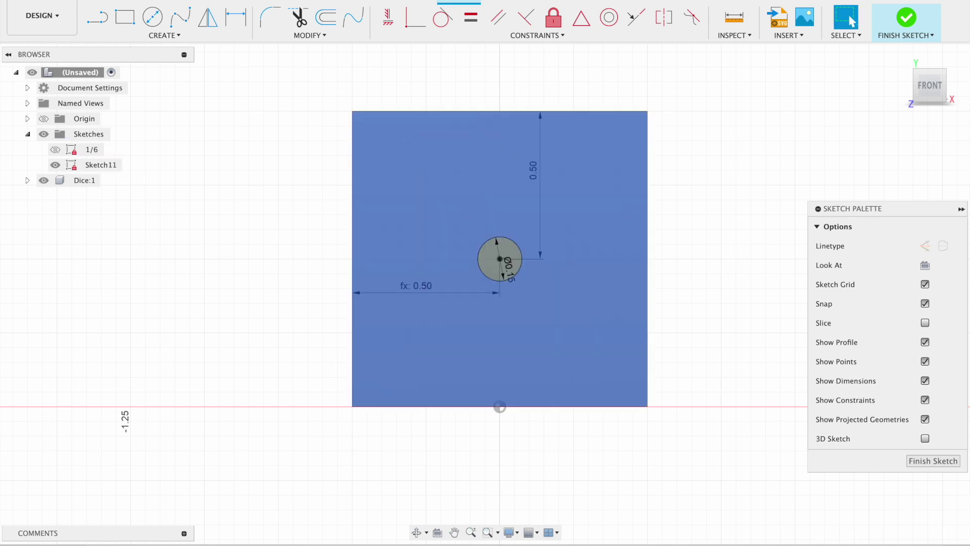
double_click(535, 177)
text(0.2)
key(Return)
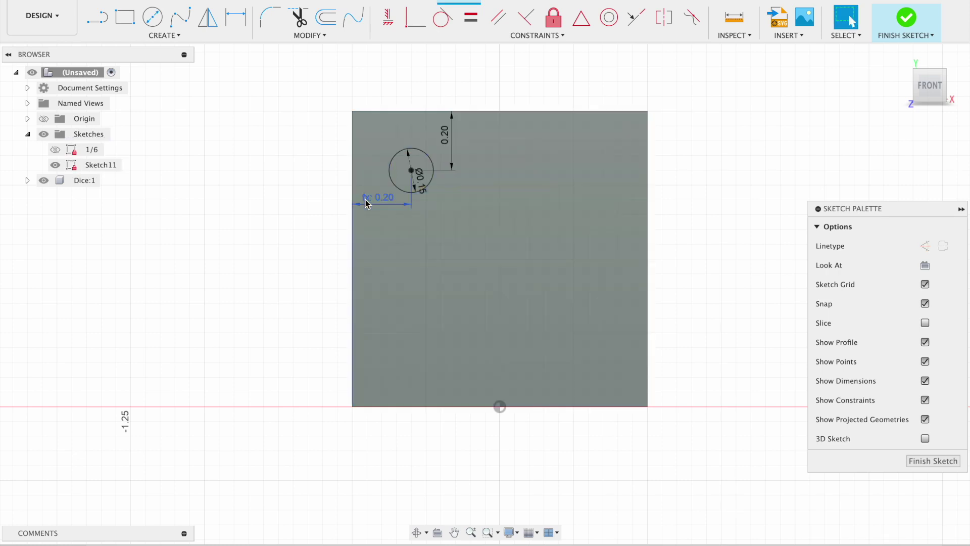
Try d107*2 as the left-edge distance, then restore the formula to d107 with the top-edge distance at 0.2 in.
double_click(368, 201)
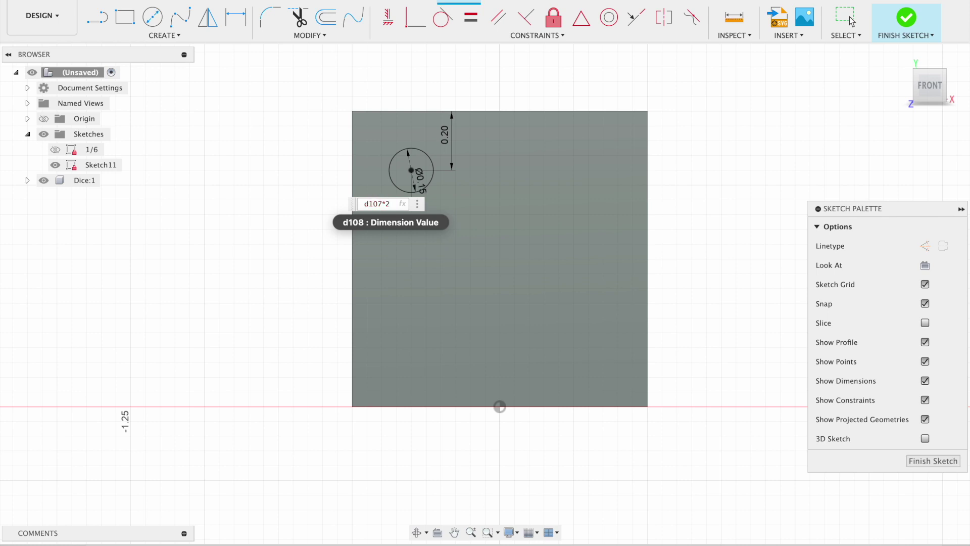
key(Return)
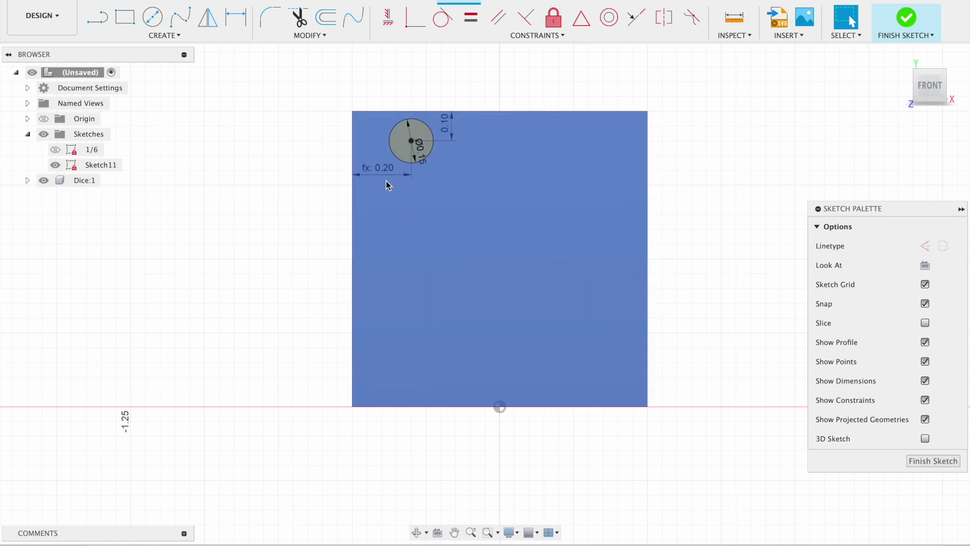
double_click(446, 127)
text(0.2)
key(Return)
double_click(412, 200)
key(BackSpace)
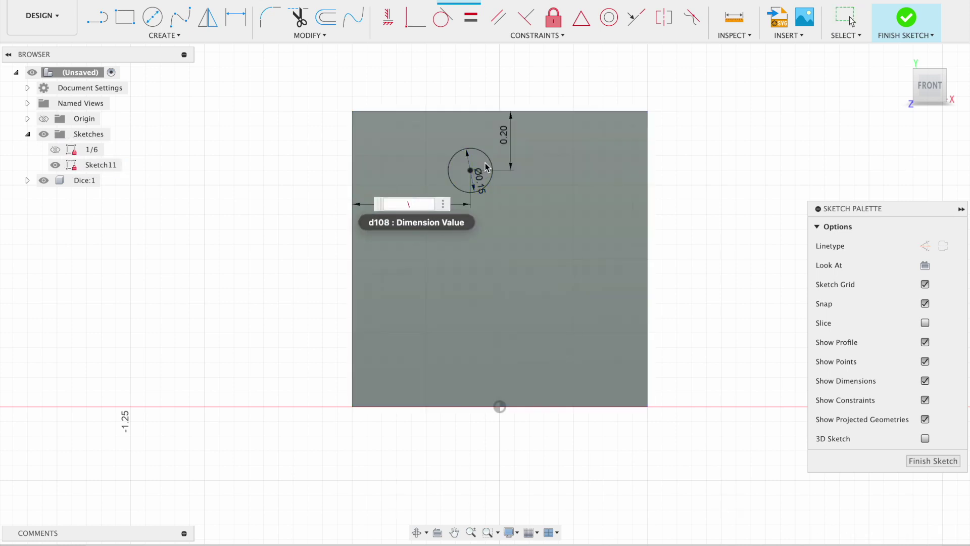
text(d107)
key(Return)
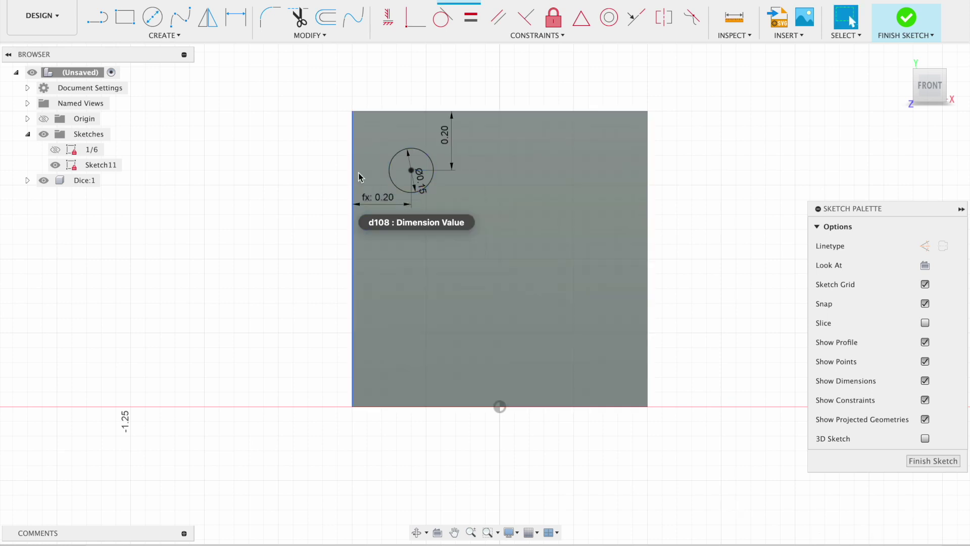
key(Escape)
Draw a vertical and a horizontal centre line between the midpoints of the face's opposite edges.
click(98, 17)
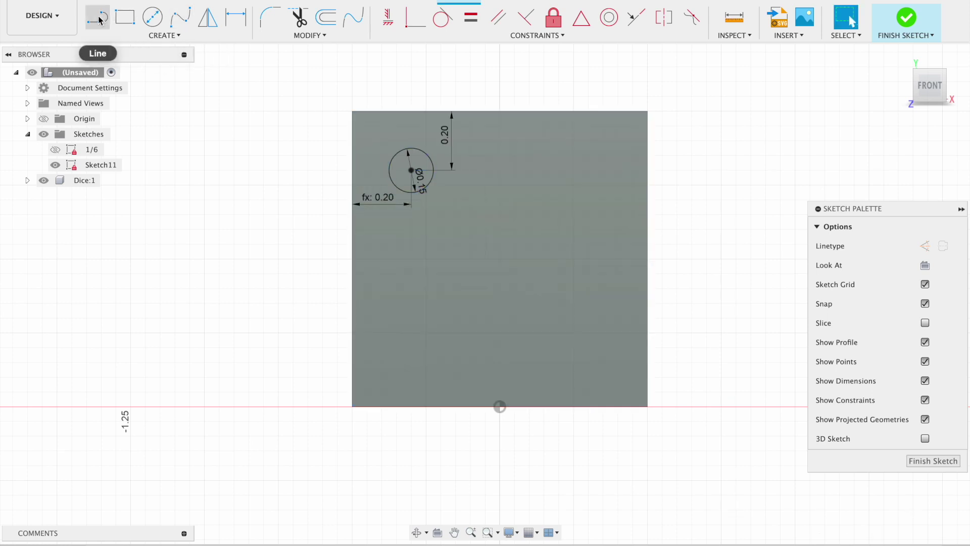
click(499, 111)
double_click(500, 406)
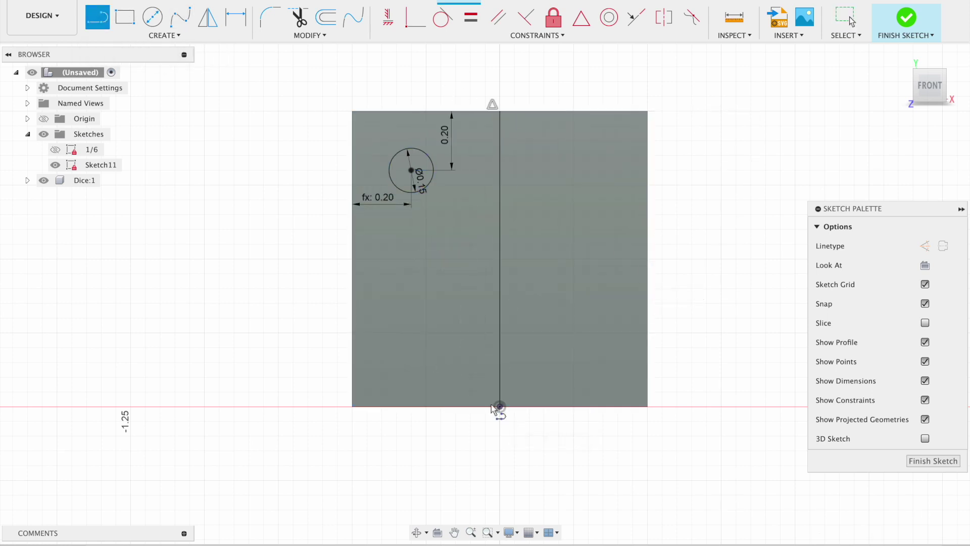
click(352, 260)
click(649, 261)
key(Escape)
Convert both centre lines to construction lines.
click(513, 257)
click(515, 260)
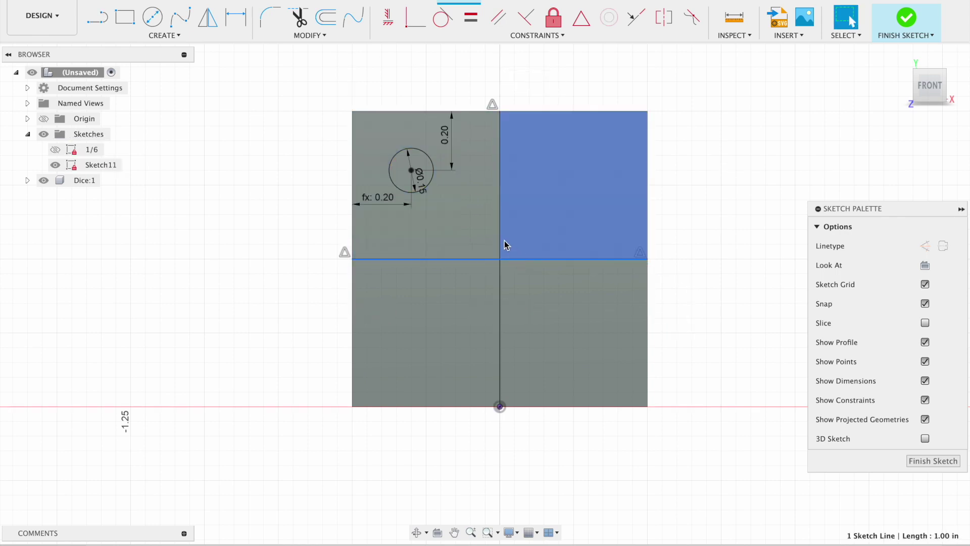
shift+click(500, 239)
key(x)
click(687, 361)
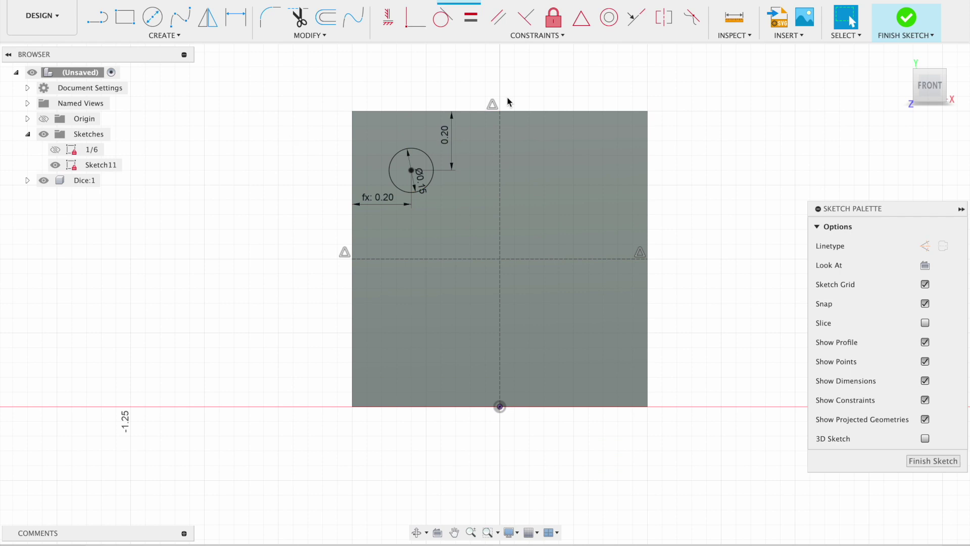
Mirror the upper-left circle across the vertical construction line.
click(207, 17)
click(434, 181)
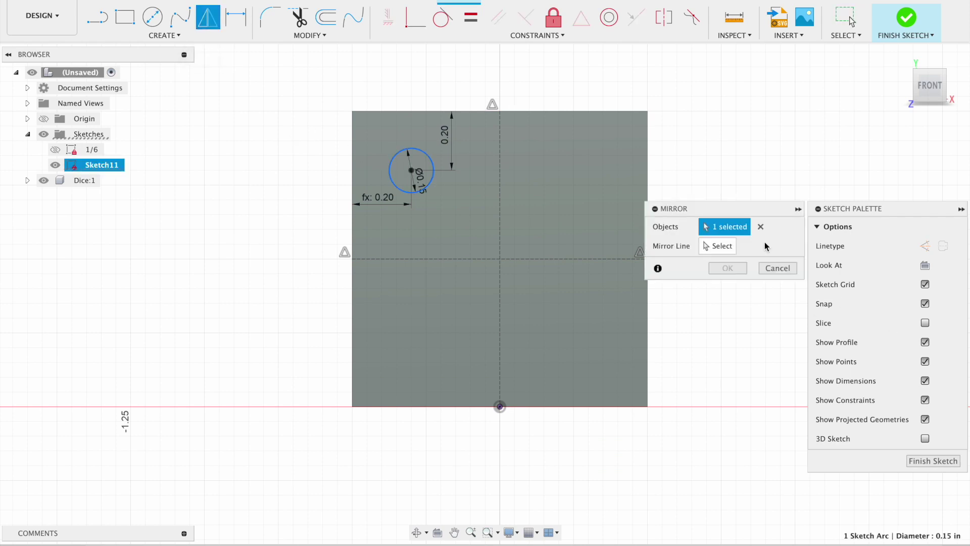
click(718, 246)
click(500, 222)
click(727, 268)
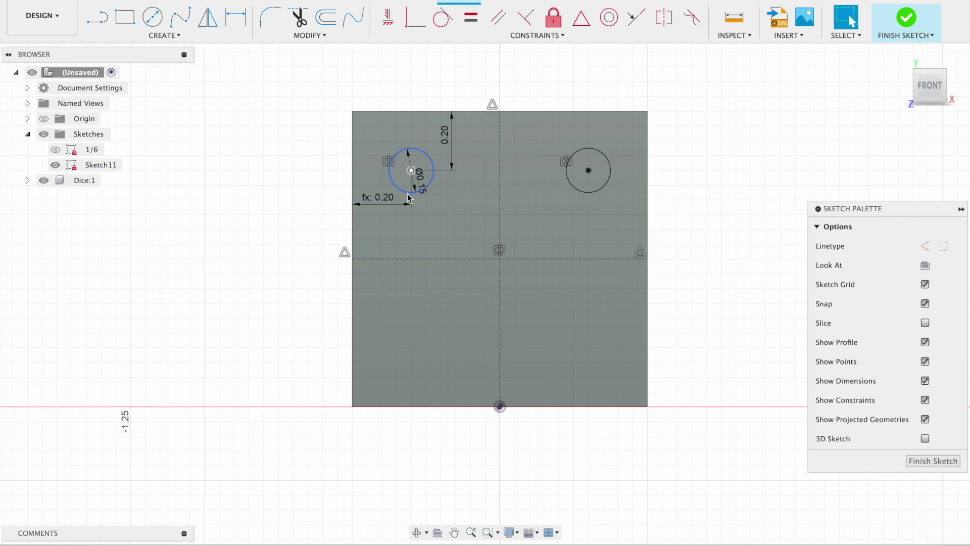
Mirror the two upper circles across the horizontal construction line.
click(409, 193)
click(579, 190)
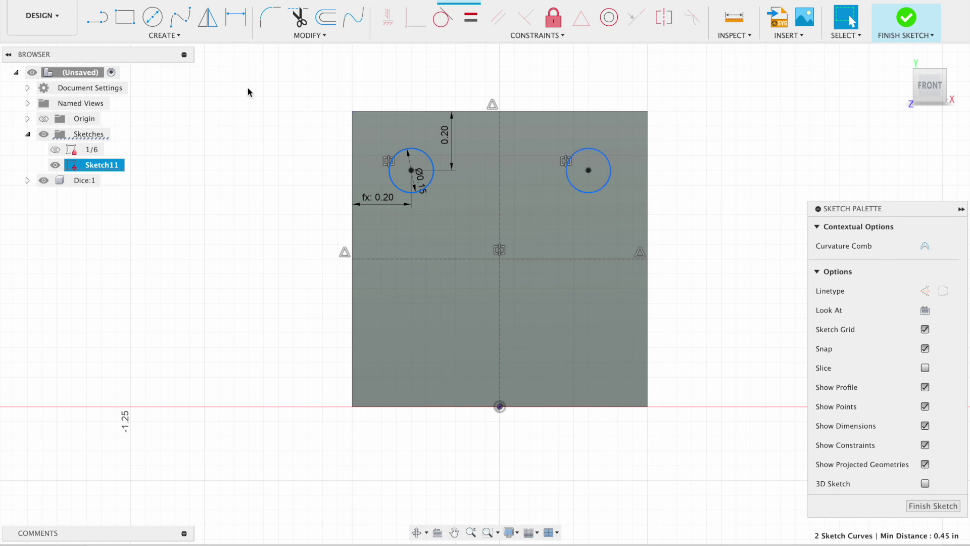
click(208, 17)
click(431, 259)
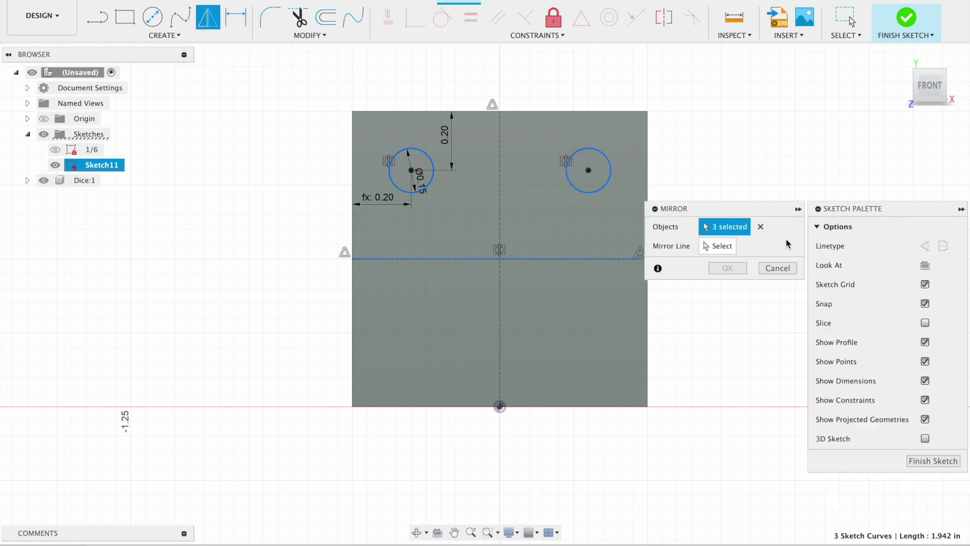
click(603, 260)
click(717, 246)
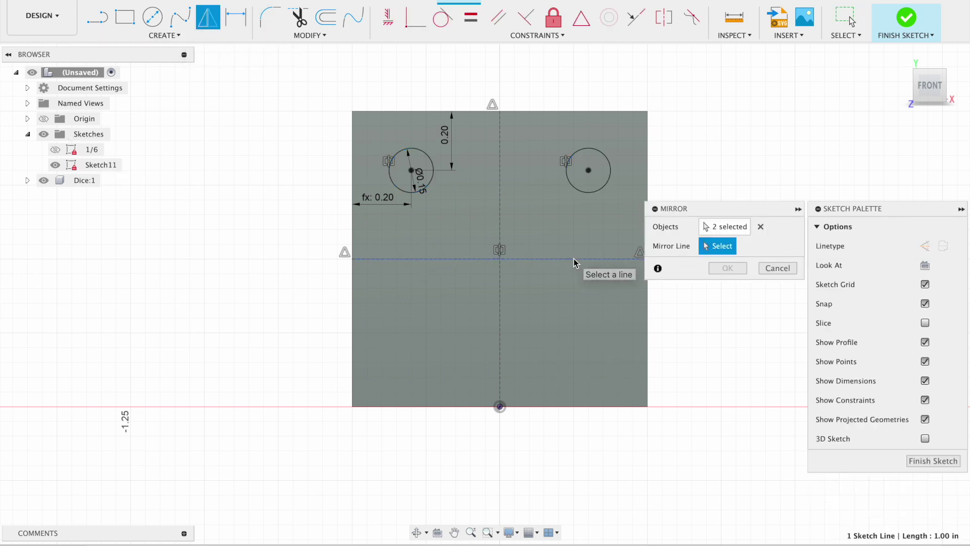
click(573, 259)
click(728, 268)
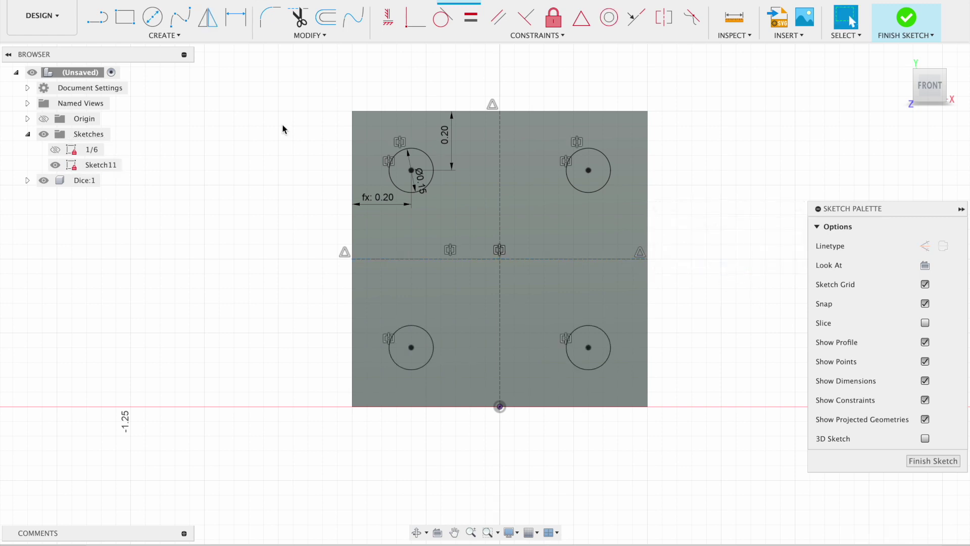
Draw a circle where the construction lines cross and make it equal to the upper-left circle.
click(152, 17)
click(500, 258)
click(483, 206)
key(Escape)
click(481, 206)
shift+click(432, 179)
click(470, 21)
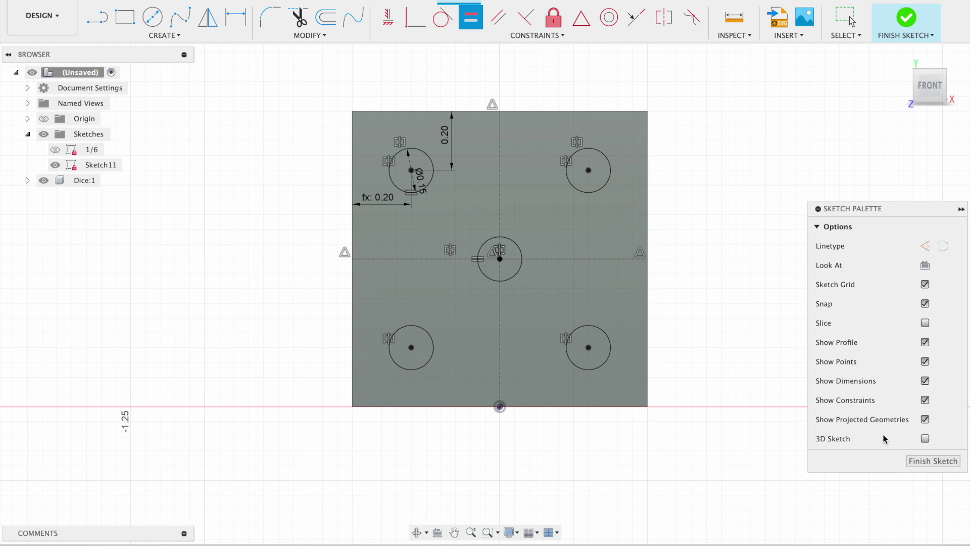
Finish the sketch and rename it 3/4.
click(932, 461)
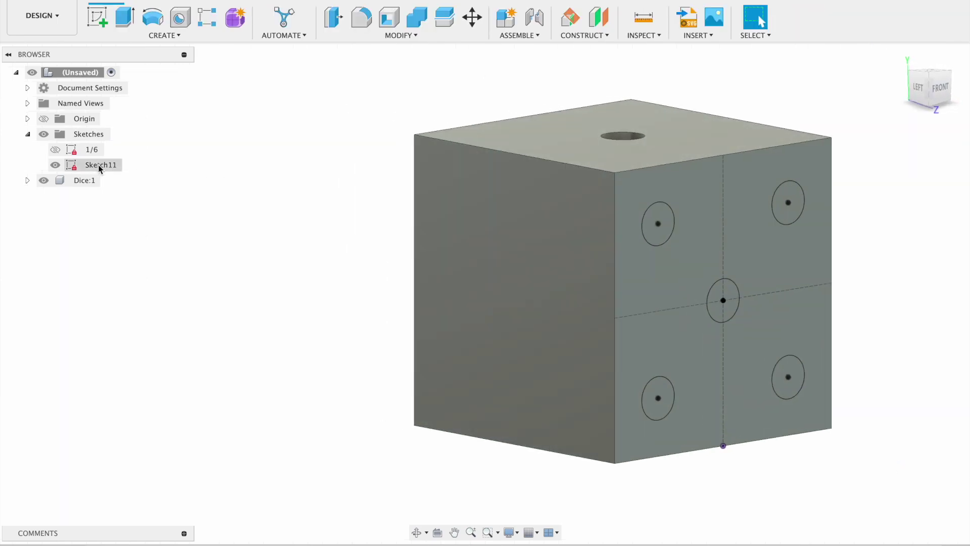
double_click(98, 164)
text(3/)
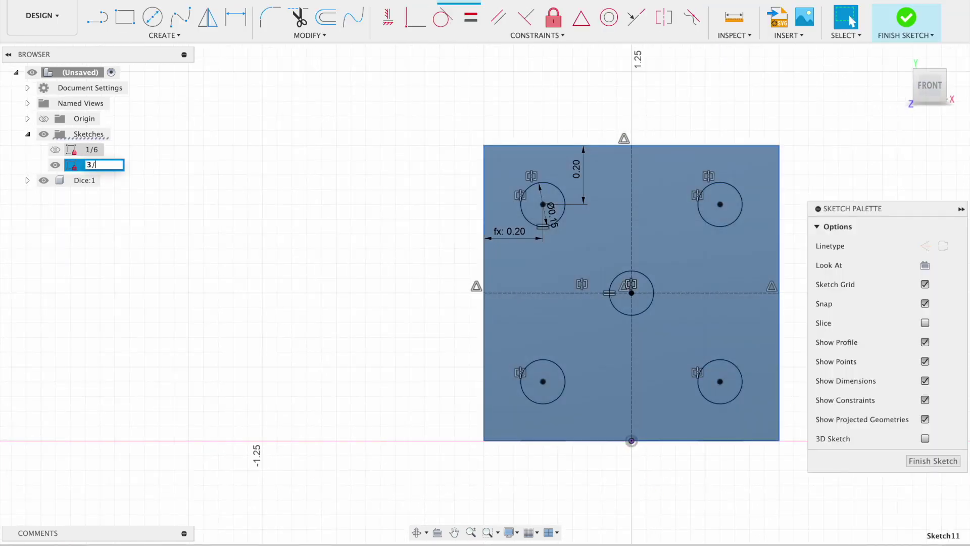
key(Return)
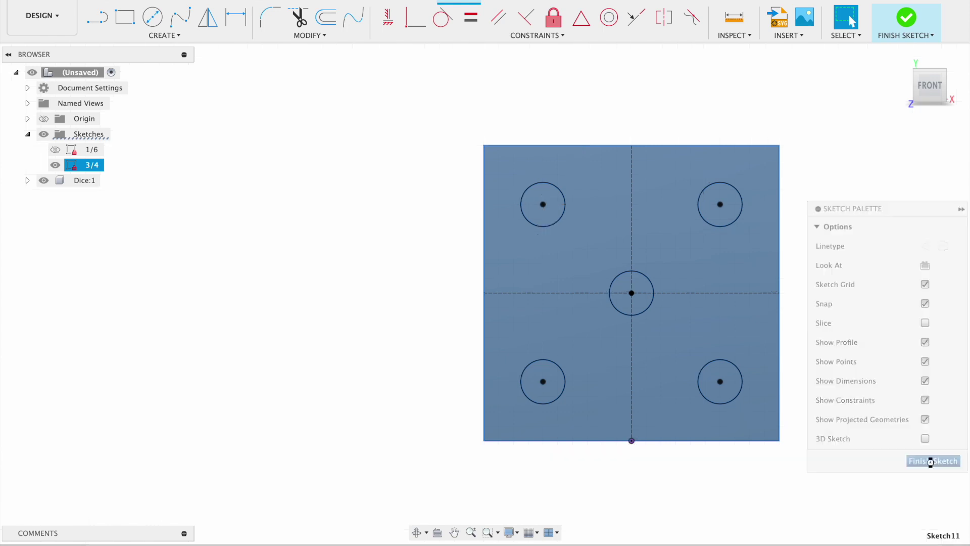
click(932, 461)
Cut the four corner circles 0.05 in deep into the cube's front face, then show the 3/4 sketch again.
mouse_move(924, 318)
shift+middle_down()
mouse_move(896, 297)
mouse_move(859, 307)
shift+middle_up()
click(517, 246)
shift+click(667, 253)
shift+click(495, 413)
shift+click(665, 424)
key(e)
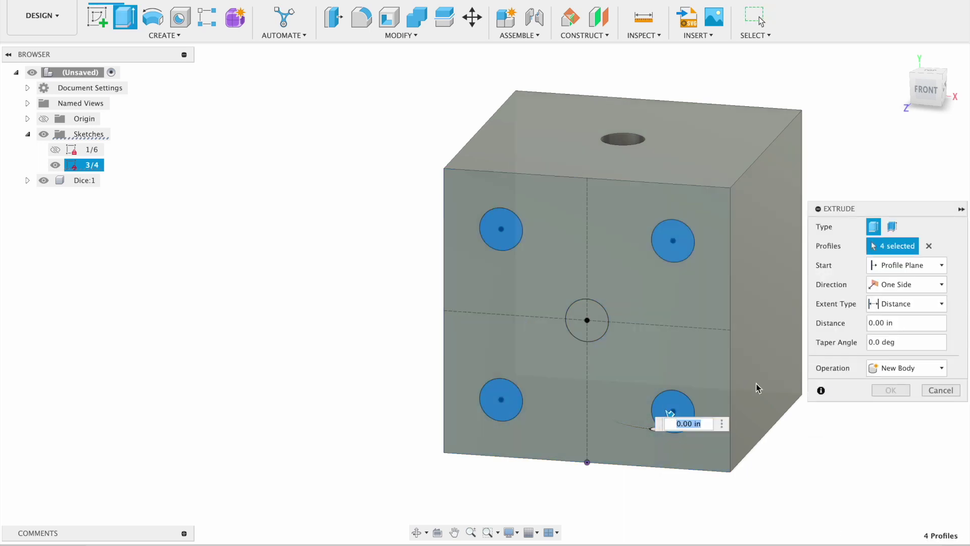
text(-0.05)
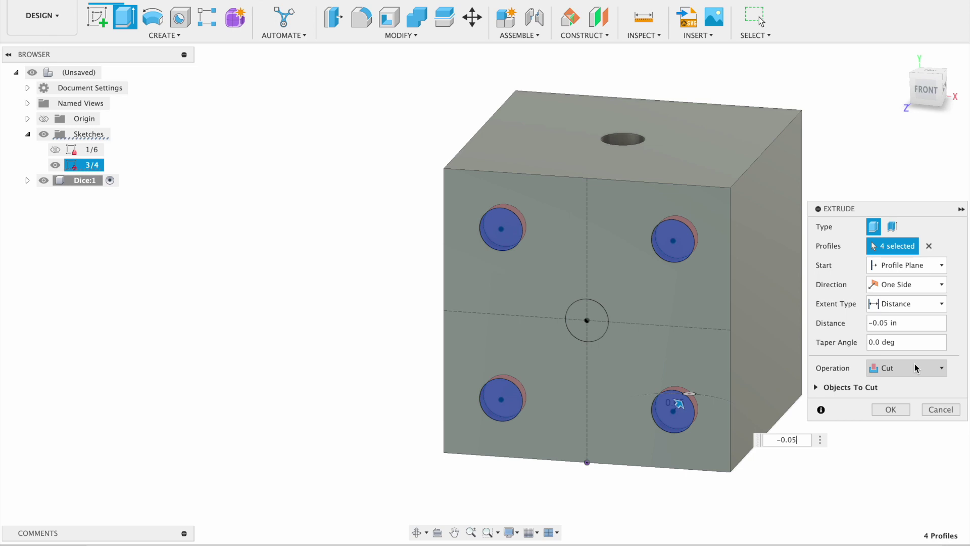
click(894, 408)
click(55, 165)
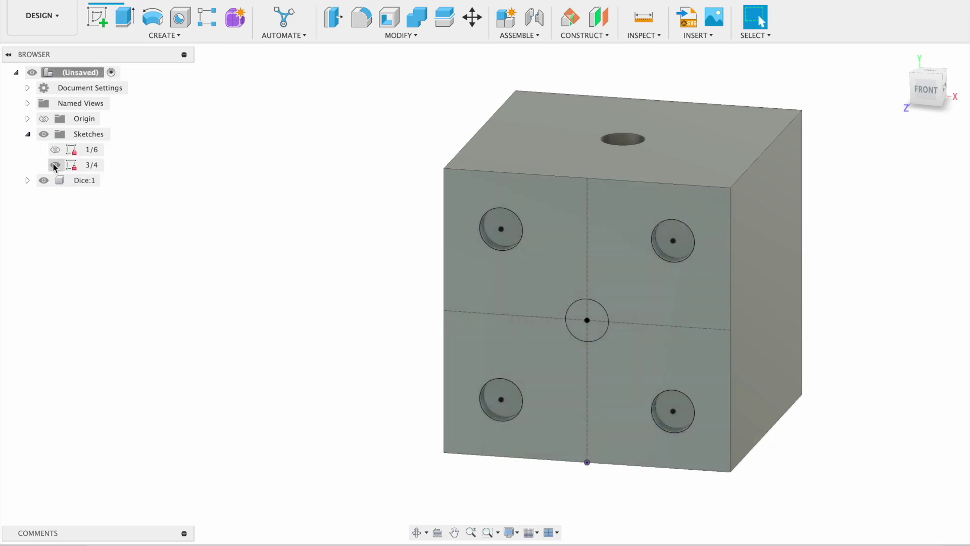
Set up a two-sided Cut extrusion from the upper-left, center and lower-right circles of the 3/4 sketch.
click(499, 239)
click(579, 332)
click(672, 422)
key(e)
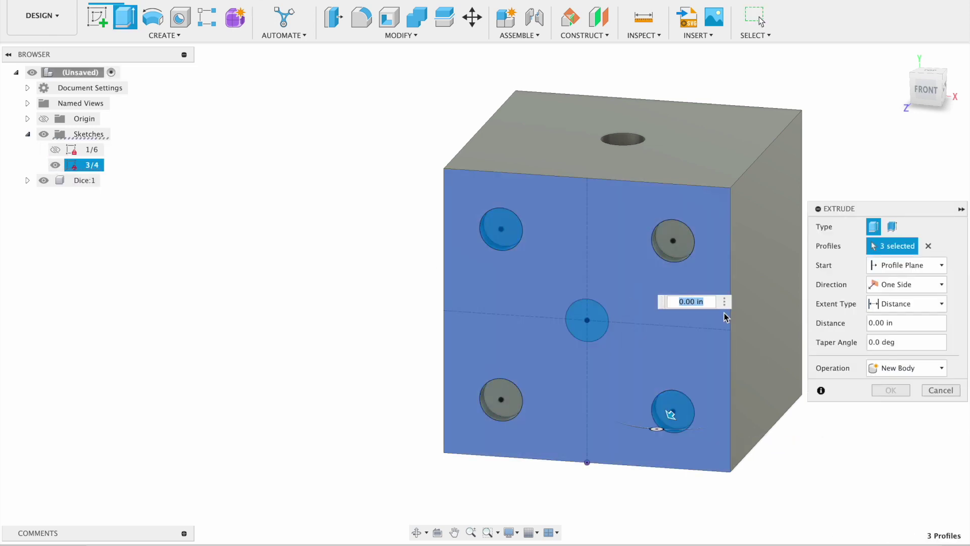
click(903, 368)
click(898, 404)
click(889, 284)
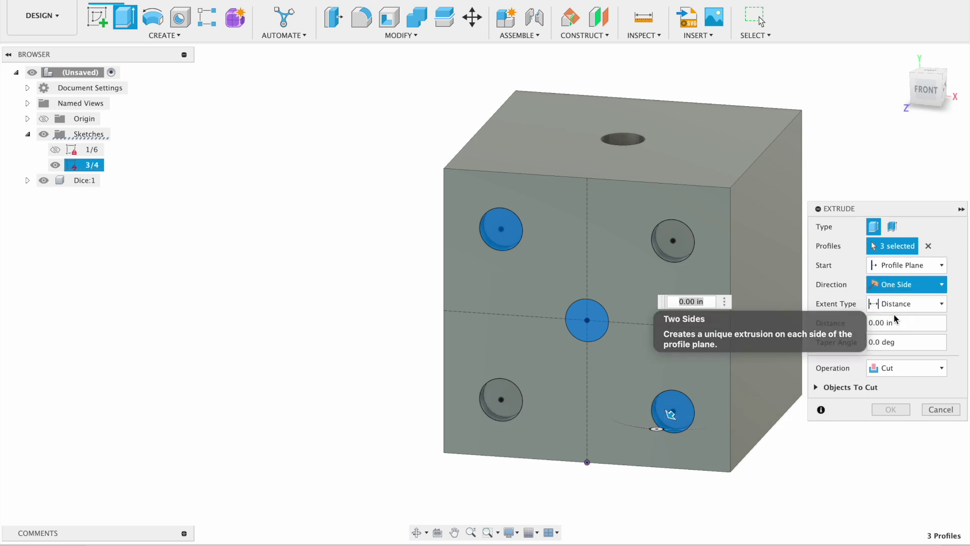
click(872, 314)
Carry the two-sided cut 1 in through to the cube's back face so it cuts only three shallow pips there, and hide the 3/4 sketch.
shift+middle_drag(743, 281, 611, 293)
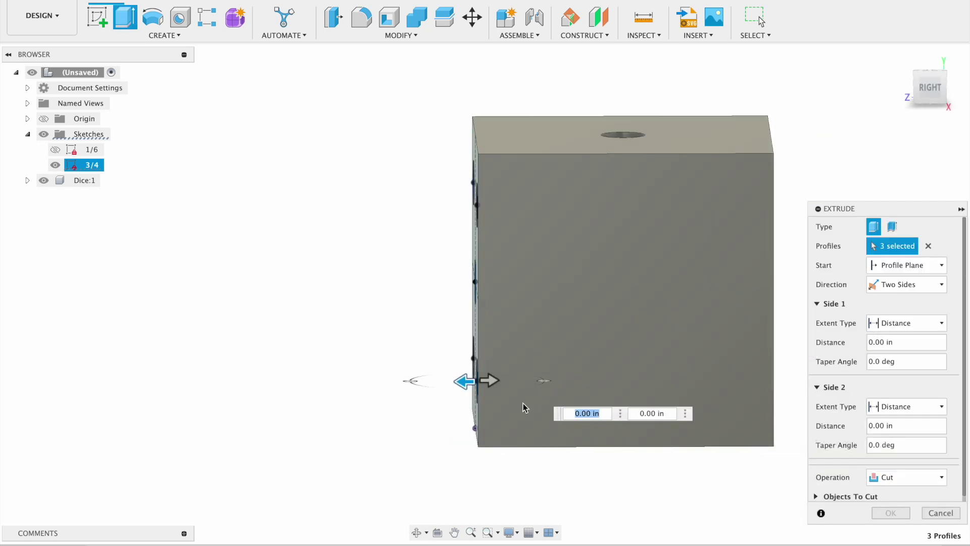
click(492, 379)
shift+middle_drag(674, 319, 667, 330)
drag(461, 369, 688, 351)
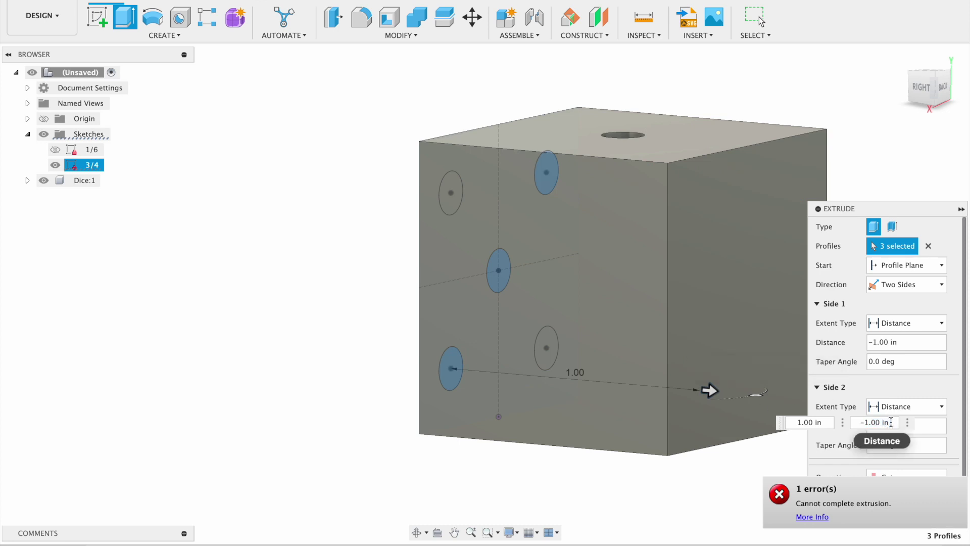
key(Return)
click(55, 164)
Start a sketch on the cube's right face and rename it 2/5.
click(97, 17)
click(568, 268)
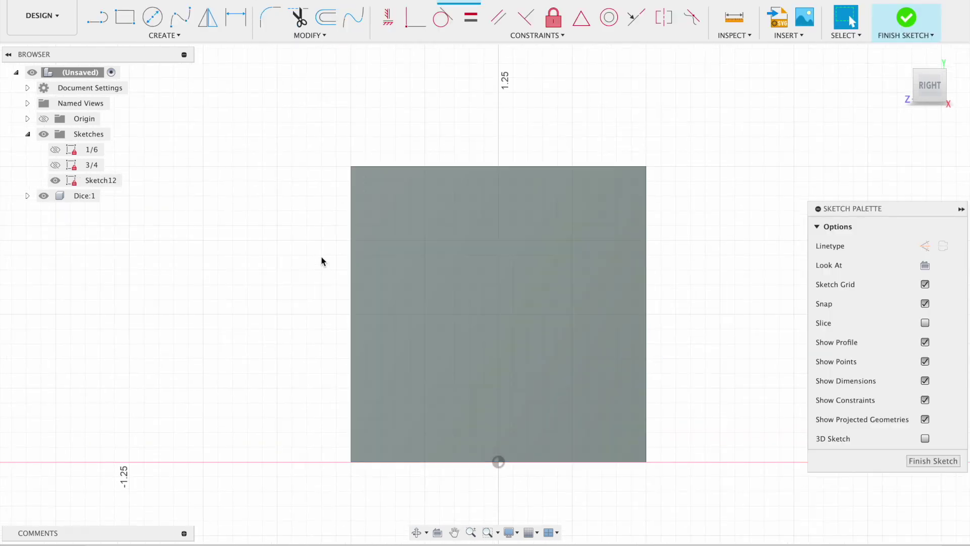
click(110, 183)
double_click(109, 183)
text(2/5)
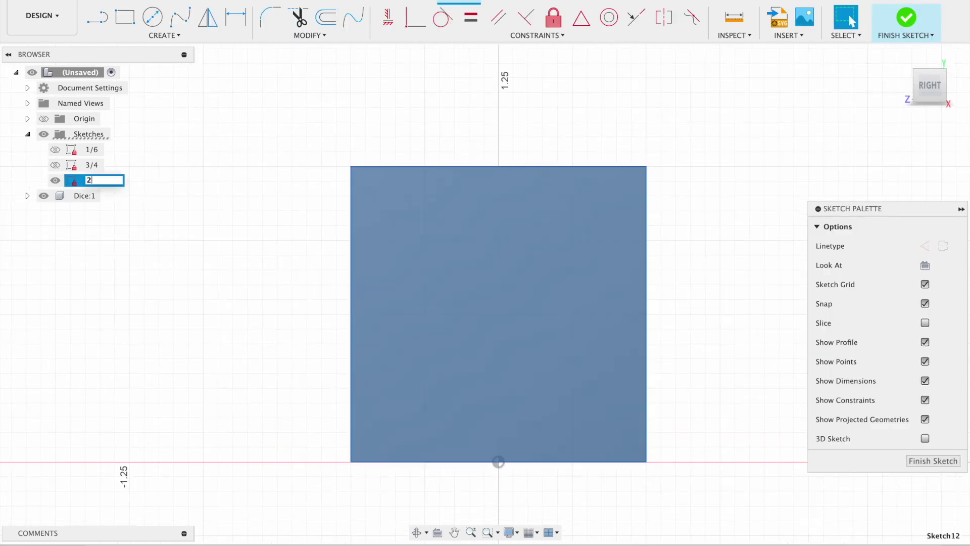
click(309, 219)
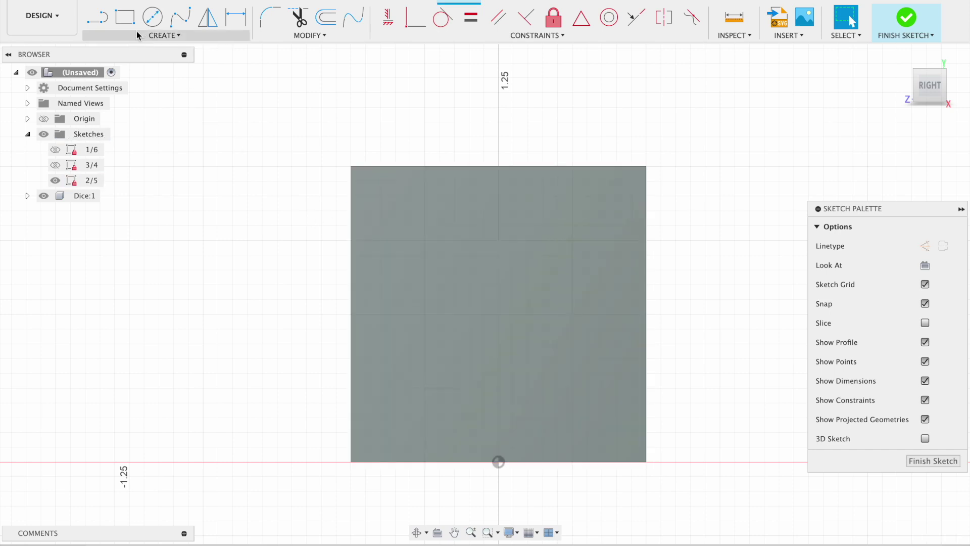
Draw a 0.15 in diameter circle near the upper-left corner of the right face.
click(152, 17)
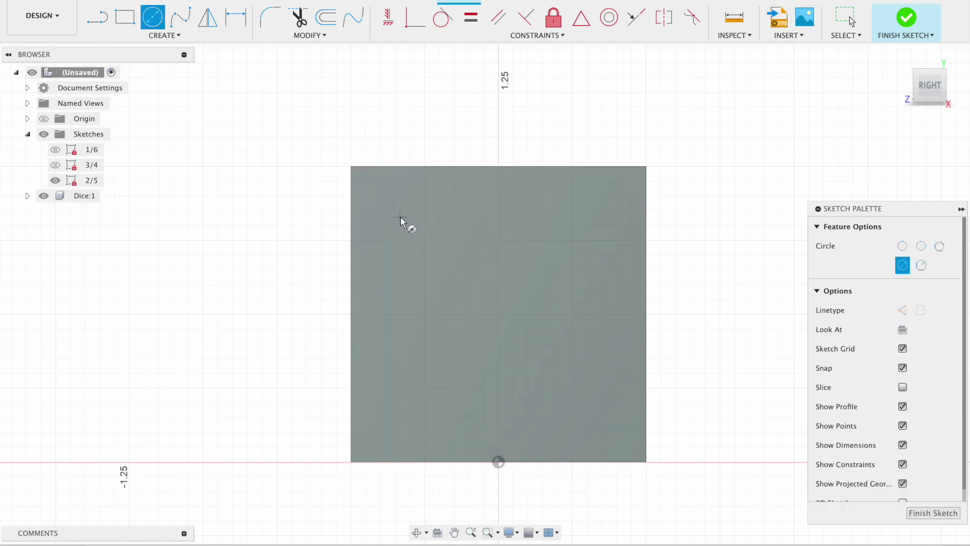
click(400, 217)
text(0.15)
key(Return)
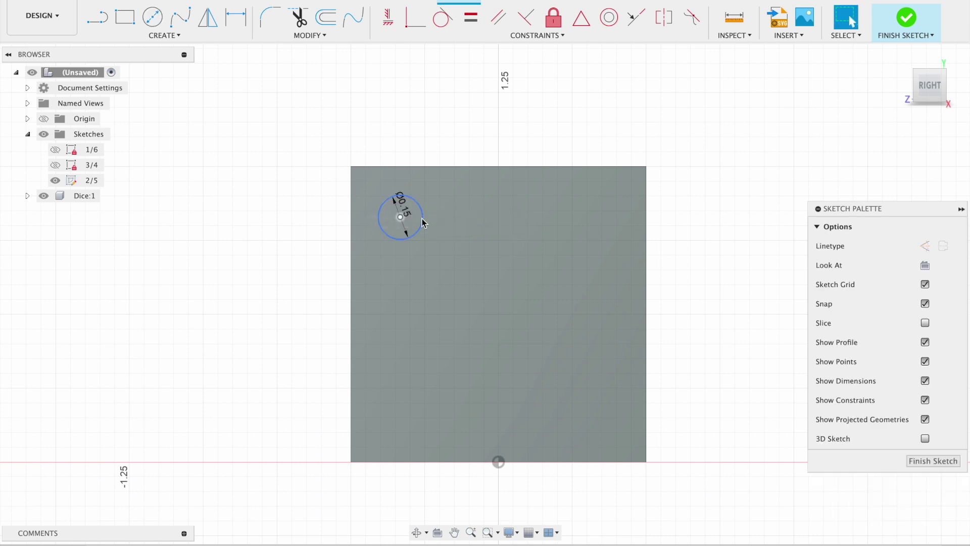
Dimension the circle's center 0.2 in below the face's top edge.
click(422, 222)
shift+click(417, 168)
key(d)
click(447, 194)
text(0.2)
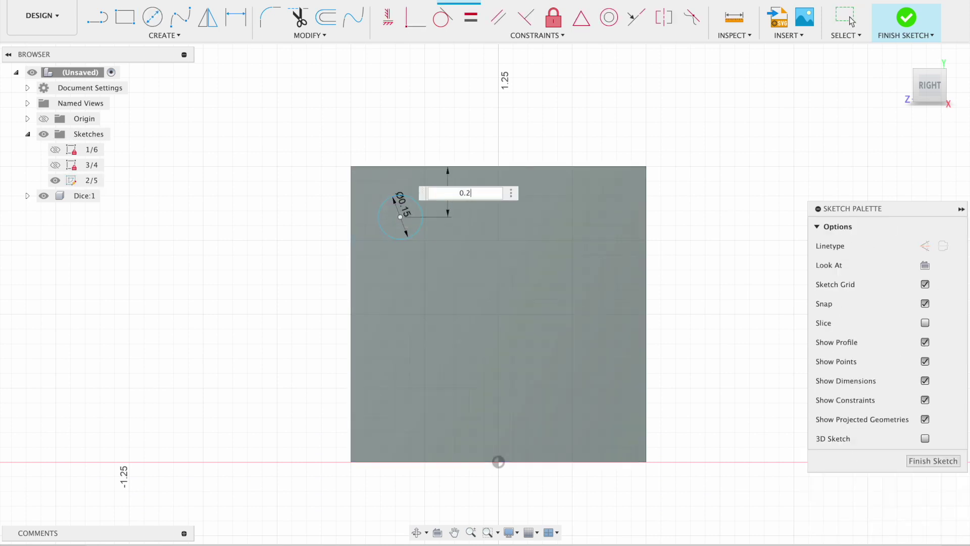
key(Return)
Dimension the circle's center 0.2 in from the face's left edge.
click(384, 241)
shift+click(351, 238)
key(d)
click(419, 244)
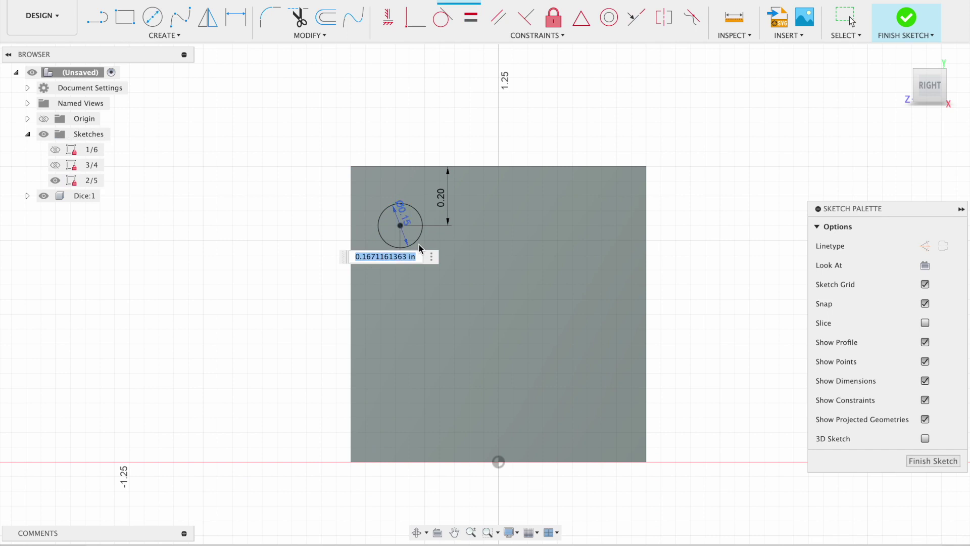
text(0.2)
key(Return)
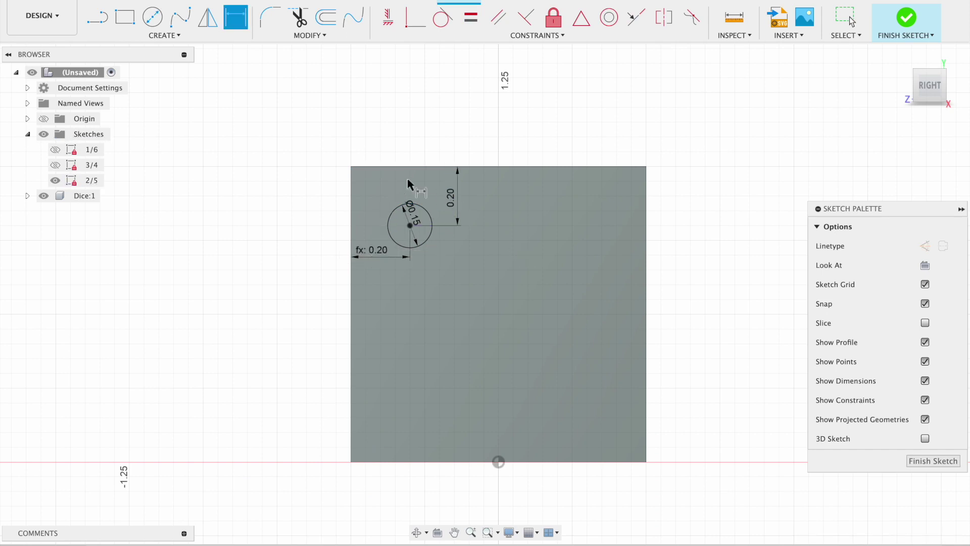
Start a rectangular pattern of the circle with two horizontal instances over a 0.6 in extent.
click(157, 36)
click(127, 226)
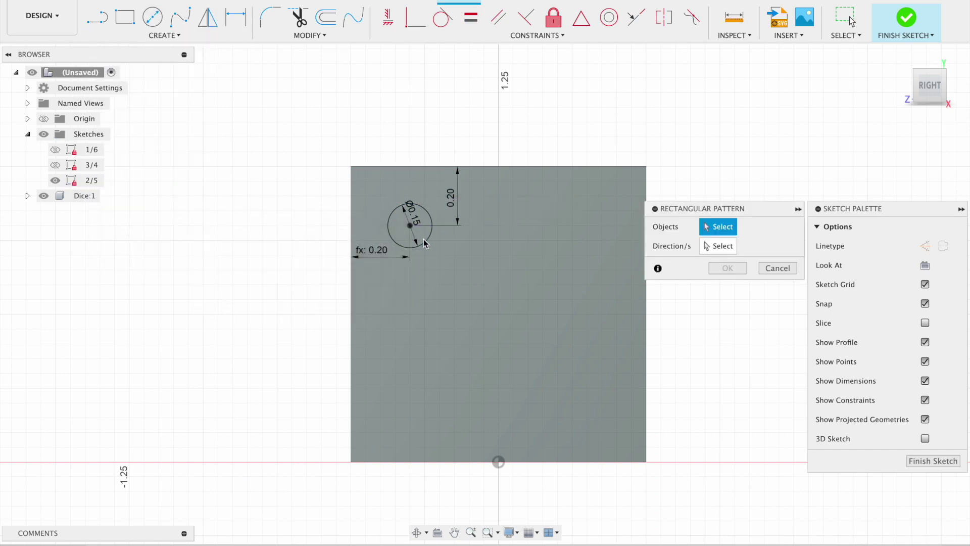
click(430, 235)
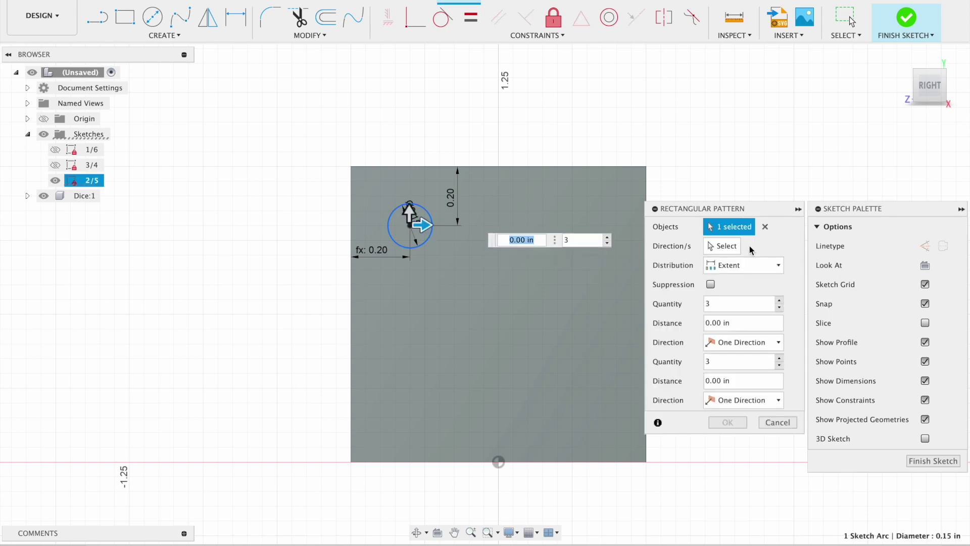
click(597, 236)
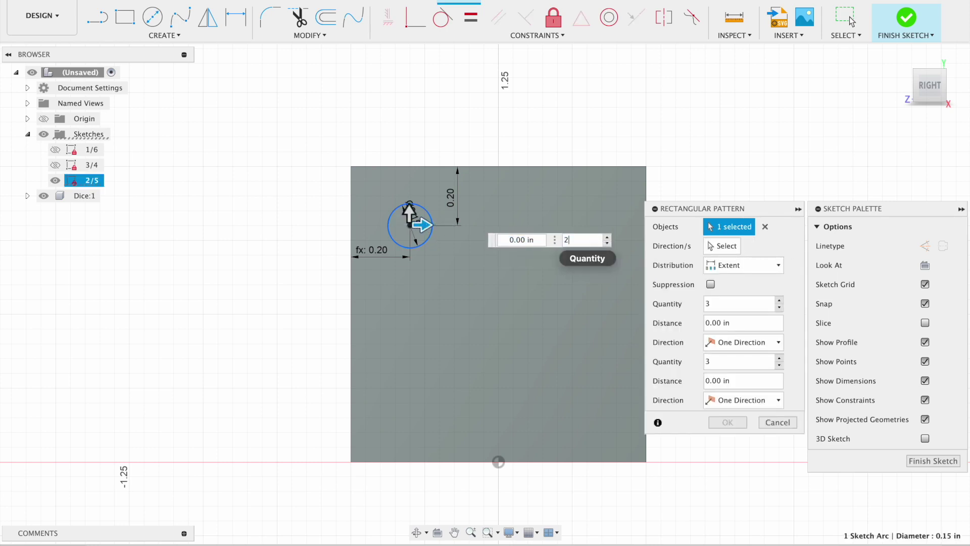
click(521, 257)
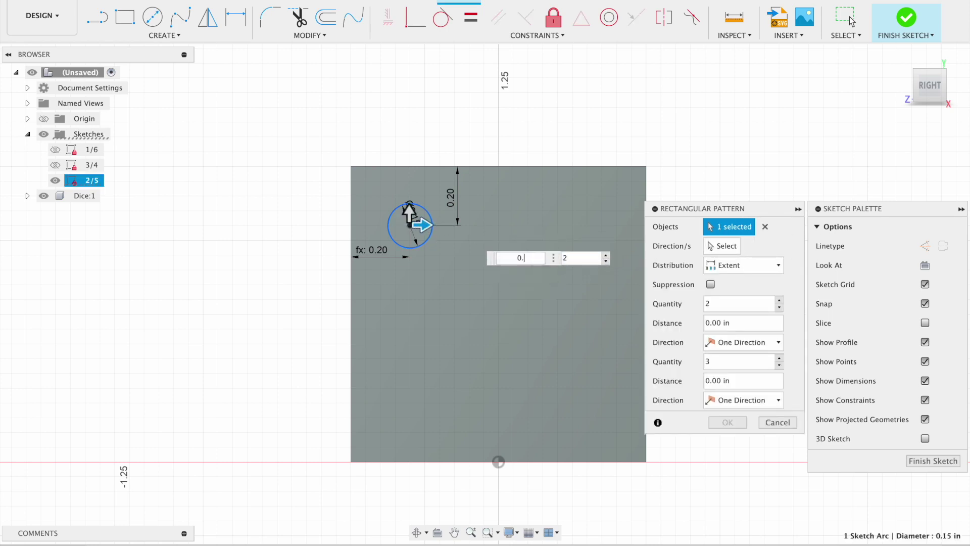
key(Return)
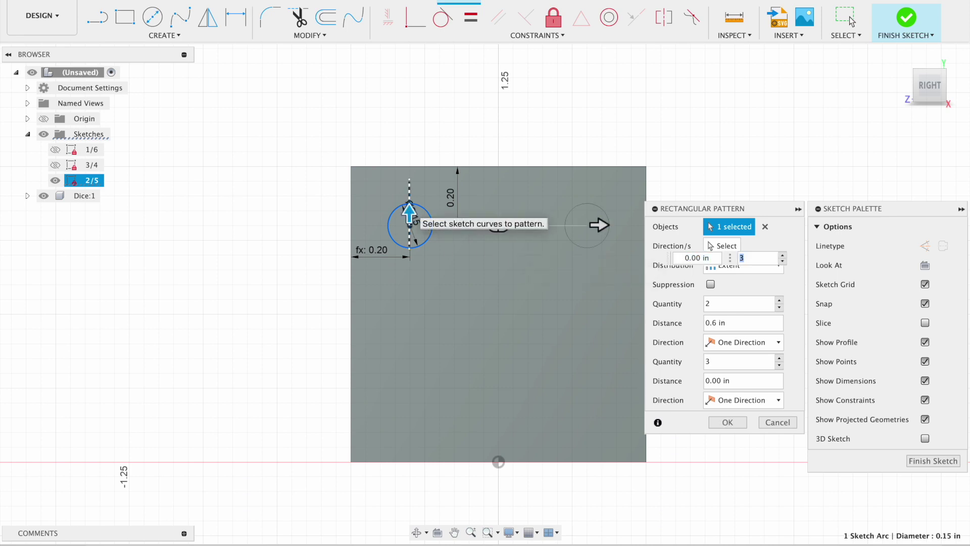
Set the pattern's vertical direction to two instances over -0.6 in and complete the four-circle pattern.
text(2)
key(Return)
click(523, 259)
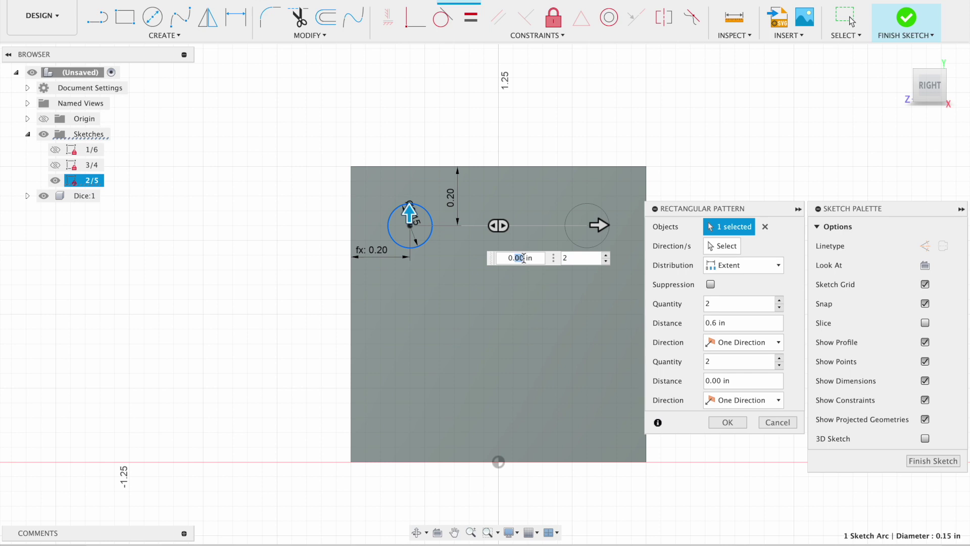
text(-0.6)
key(Return)
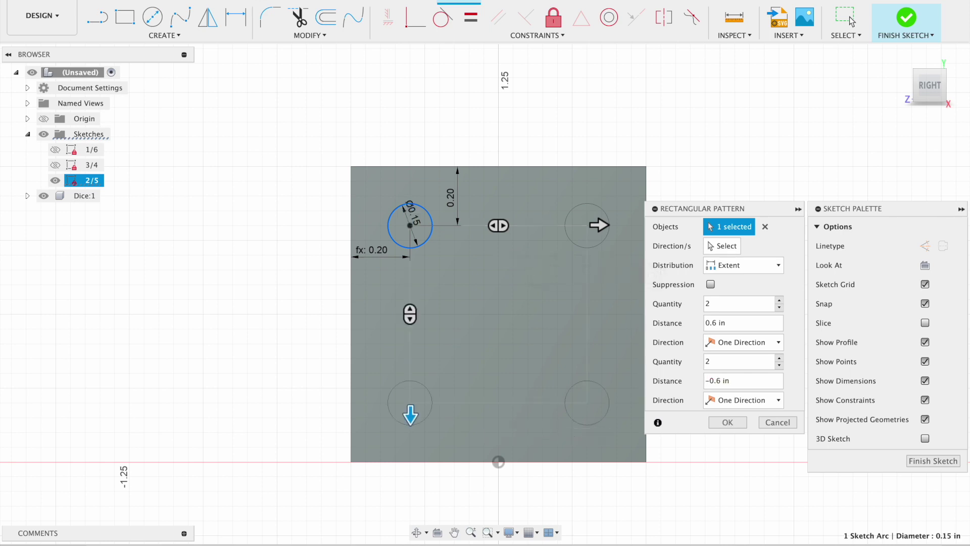
key(Return)
Draw vertical and horizontal lines between the midpoints of the face's opposite edges and make both construction lines.
key(l)
click(498, 166)
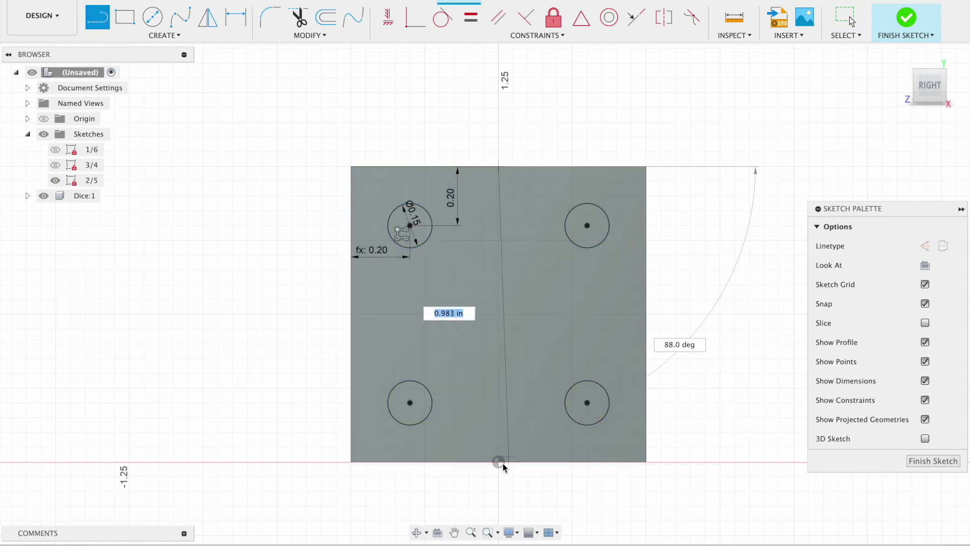
click(499, 461)
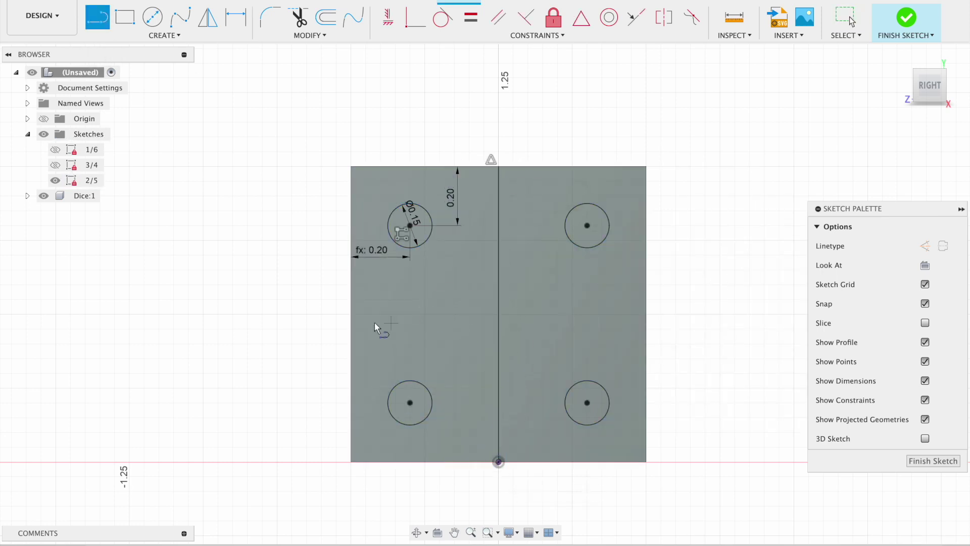
click(352, 314)
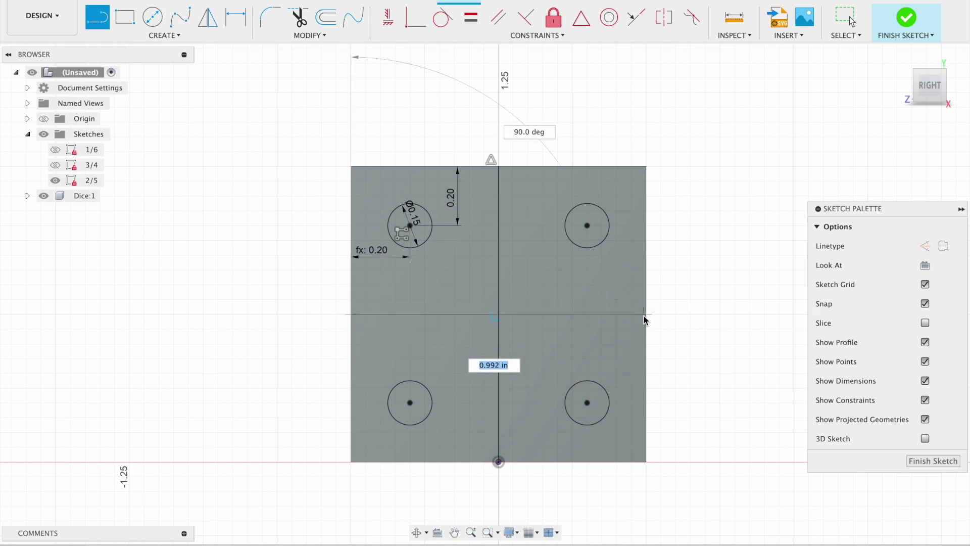
click(646, 315)
key(Escape)
click(511, 314)
shift+click(499, 303)
key(x)
Add a circle at the crossing of the construction lines, equal to the upper-left circle, and finish the 2/5 sketch.
click(160, 24)
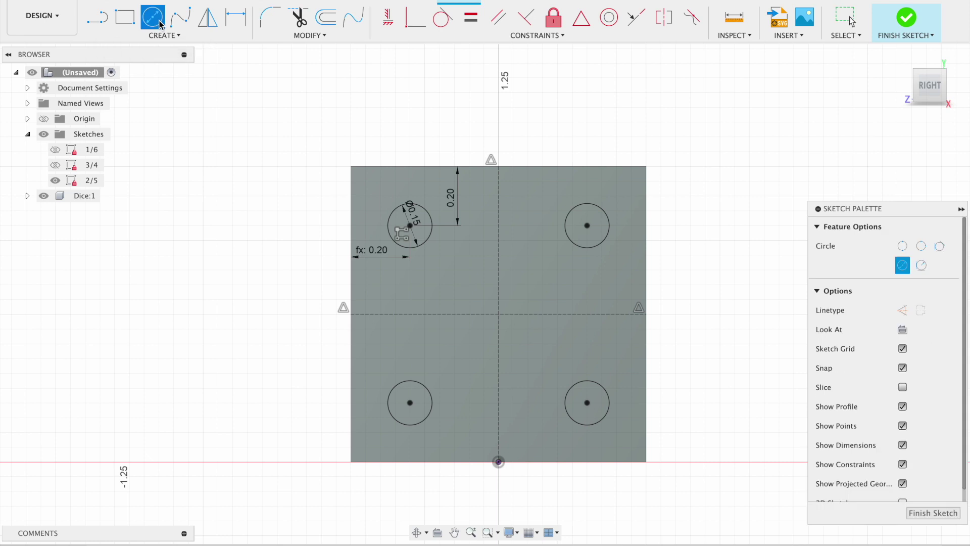
click(499, 313)
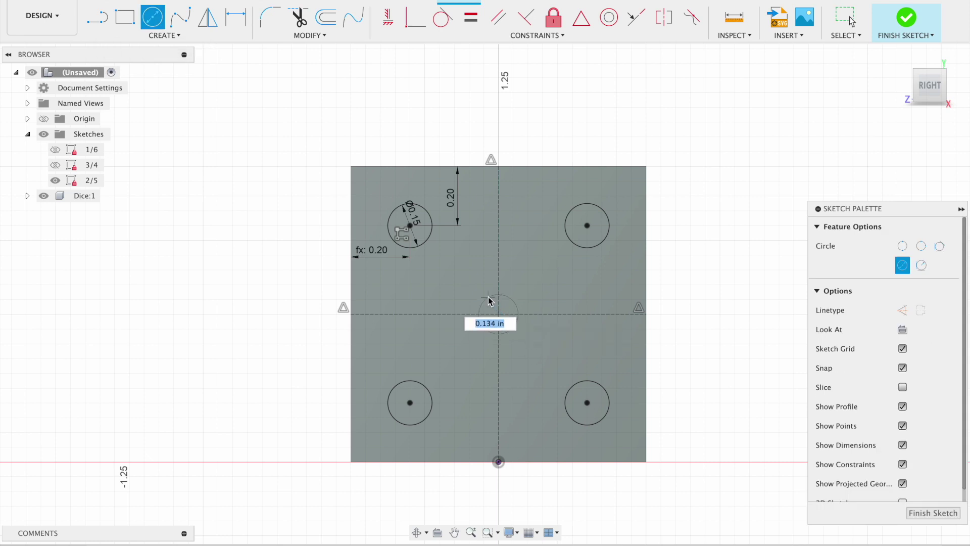
click(483, 290)
key(Escape)
shift+click(429, 241)
click(471, 21)
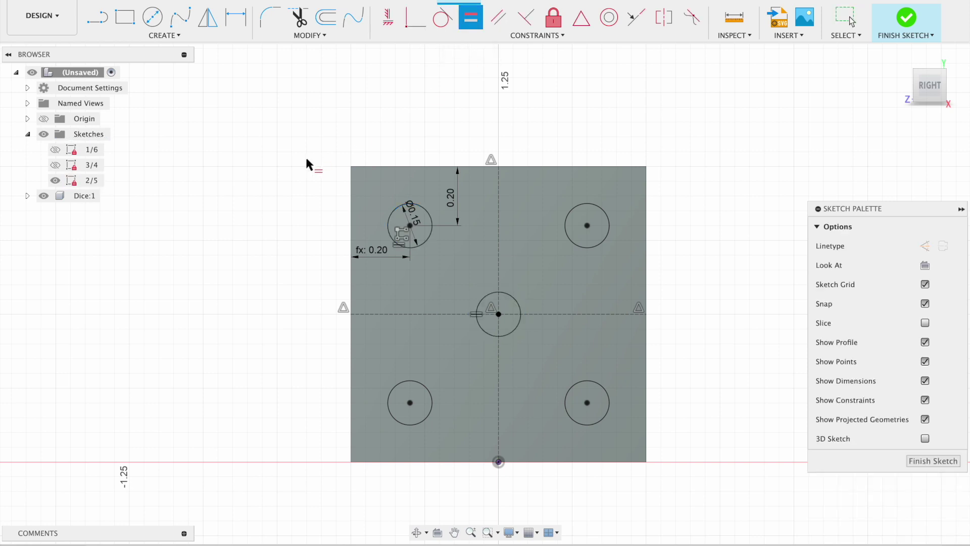
click(956, 459)
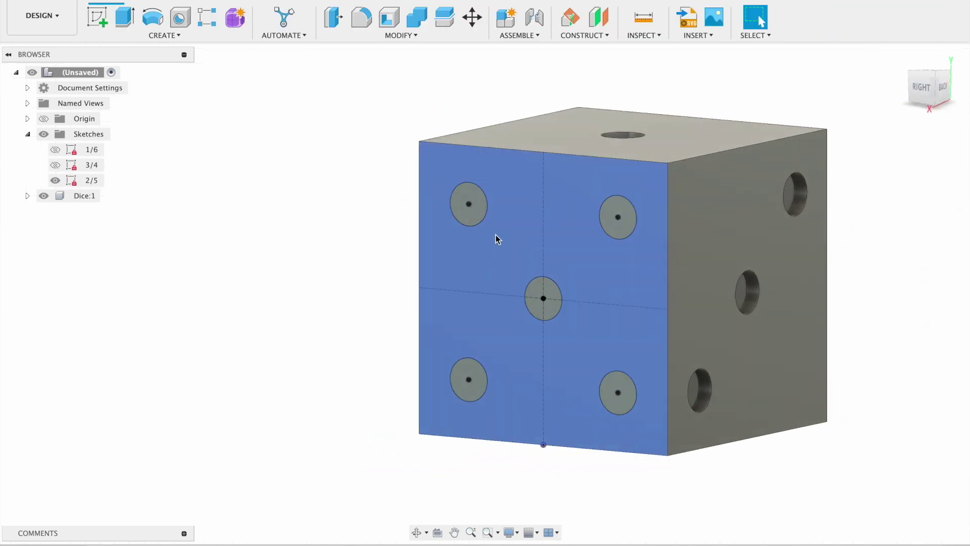
Cut all five circles of the 2/5 sketch 0.05 in deep into the cube's right face.
click(471, 207)
click(616, 232)
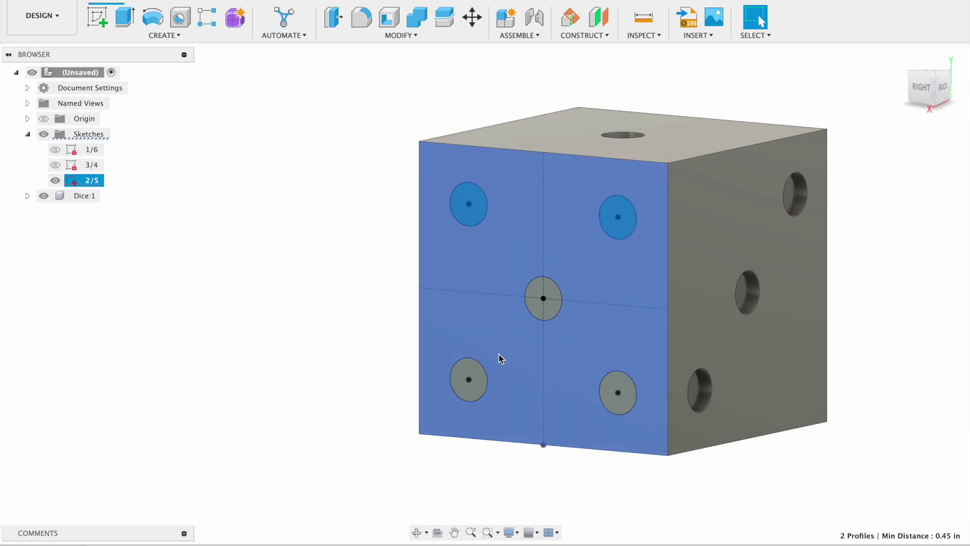
click(474, 374)
click(555, 304)
click(615, 385)
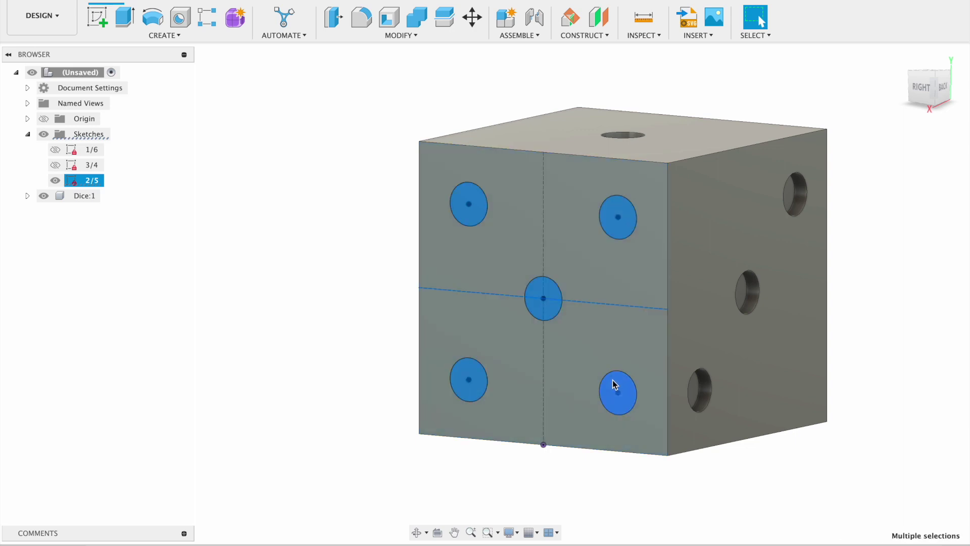
text(e-0.05)
key(Return)
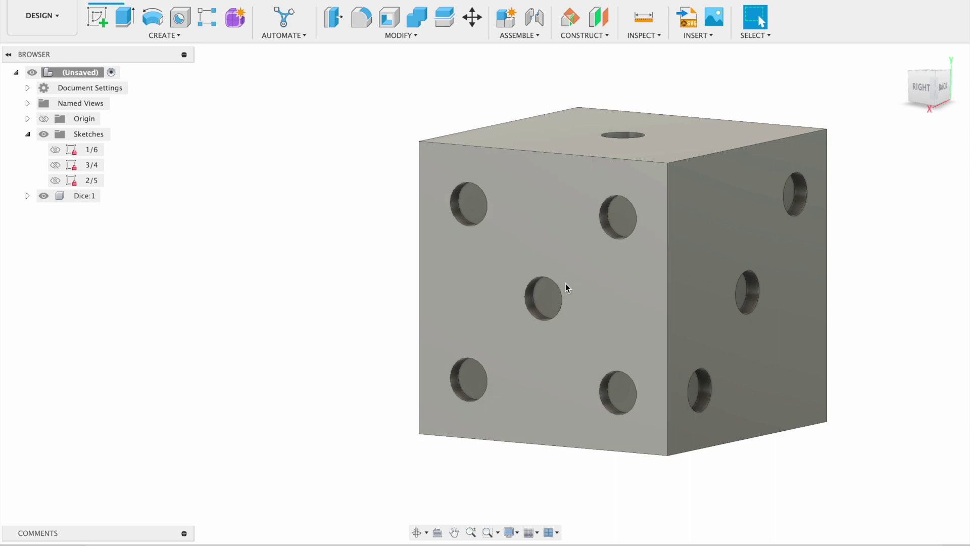
Show the 2/5 sketch again and set up a two-sided Cut extrusion from its upper-left and lower-right circles.
click(55, 180)
click(472, 207)
click(622, 399)
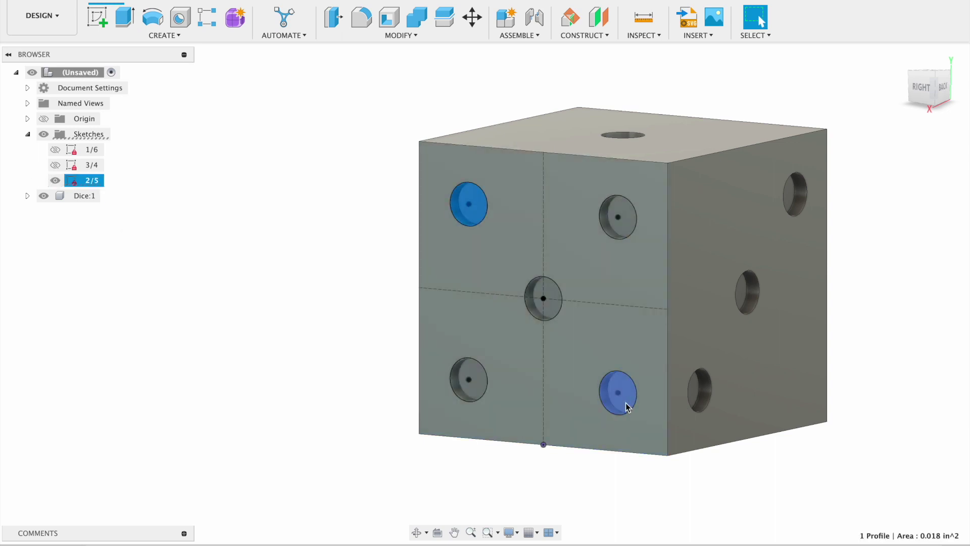
key(e)
click(909, 368)
click(889, 399)
click(906, 284)
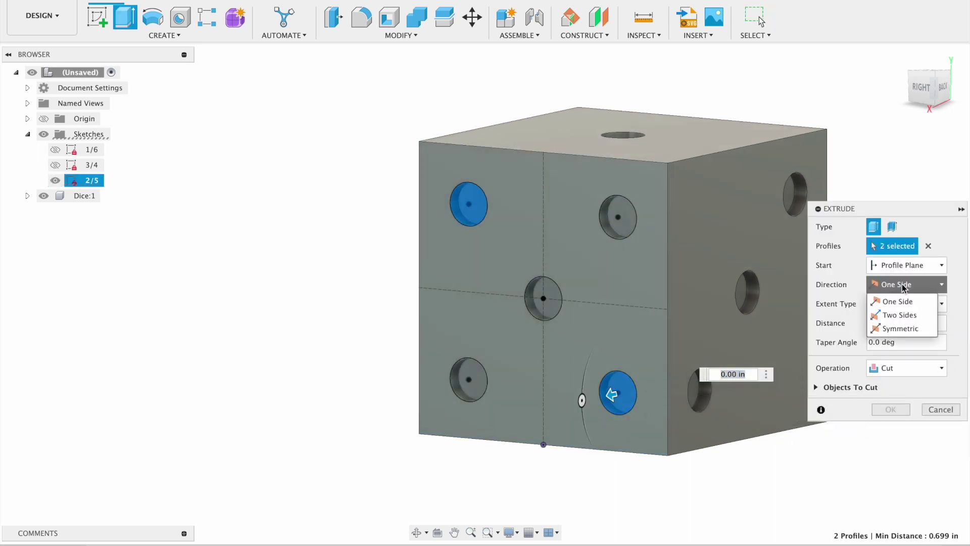
click(899, 311)
Carry the two-sided cut through to the cube's left face, leaving only two 0.05 in deep pips there, and hide the 2/5 sketch.
shift+middle_drag(656, 339, 535, 341)
drag(445, 358, 689, 338)
drag(459, 361, 682, 357)
click(796, 440)
text(-0.05)
key(Return)
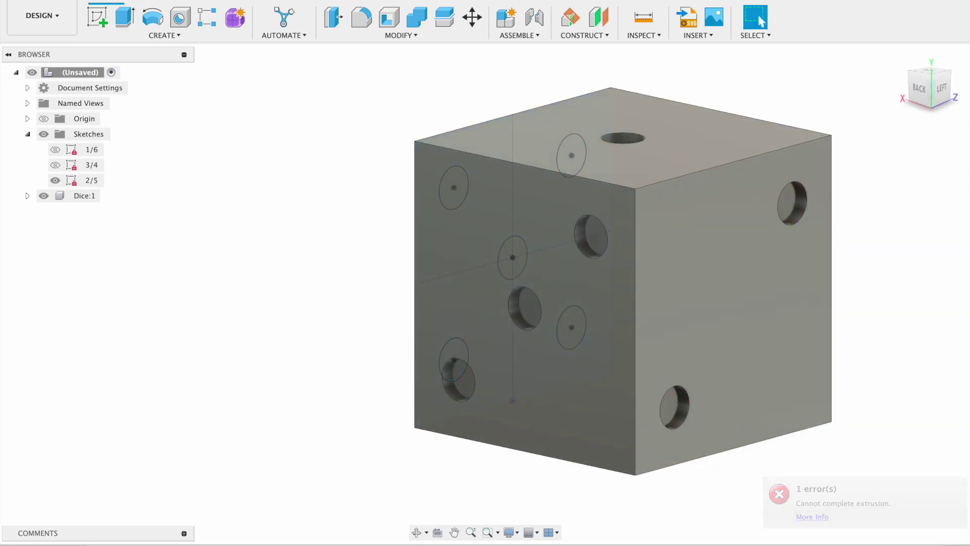
click(54, 182)
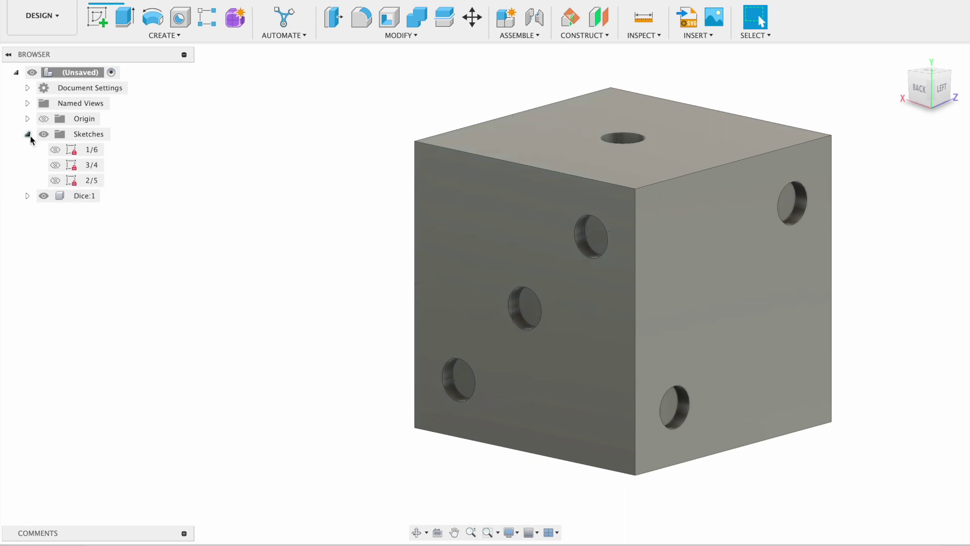
Collapse the sketch list and fillet all 12 outer edges of the cube with a 0.07 in radius.
click(28, 134)
mouse_move(461, 221)
shift+middle_down()
mouse_move(444, 212)
mouse_move(545, 235)
mouse_move(552, 227)
mouse_move(506, 227)
shift+middle_up()
scroll(553, 226, down, 4)
key(f)
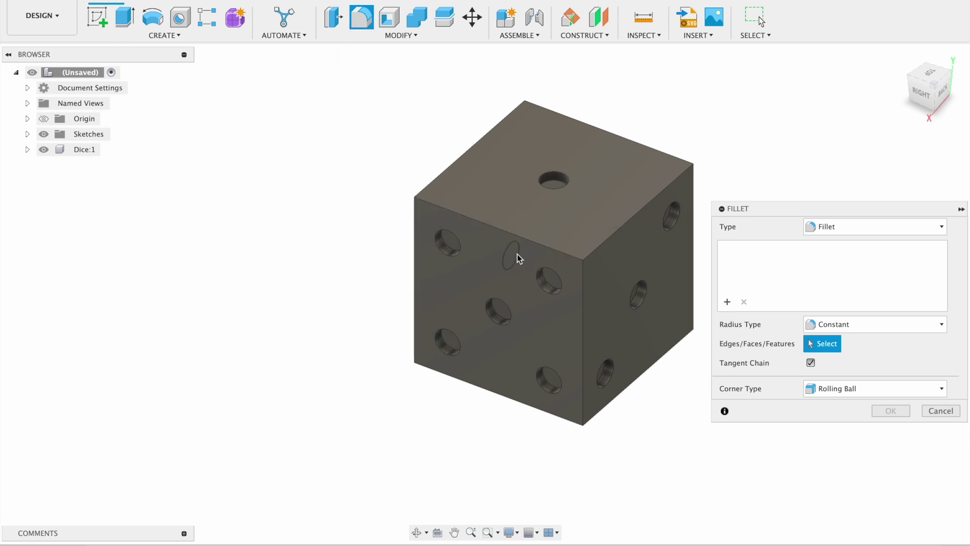
click(500, 231)
click(614, 233)
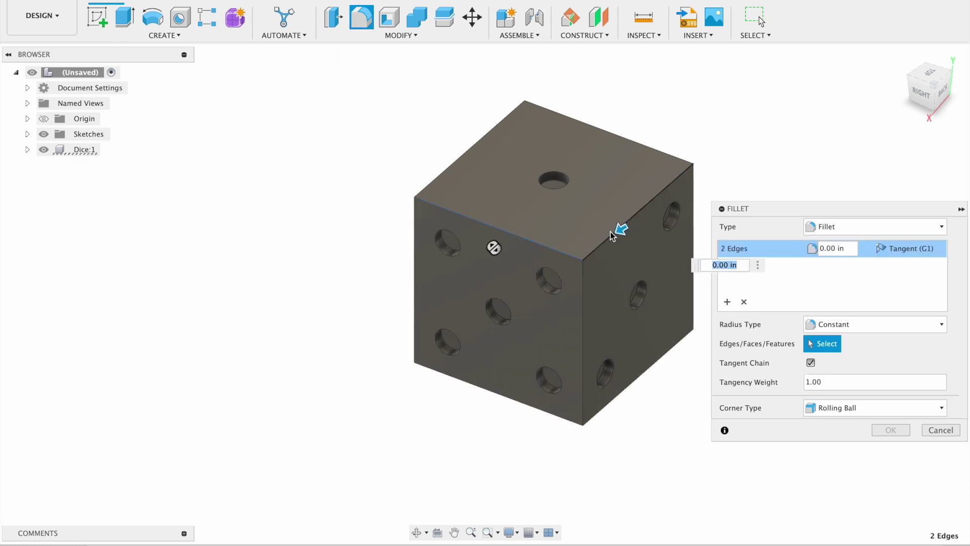
click(582, 302)
click(500, 394)
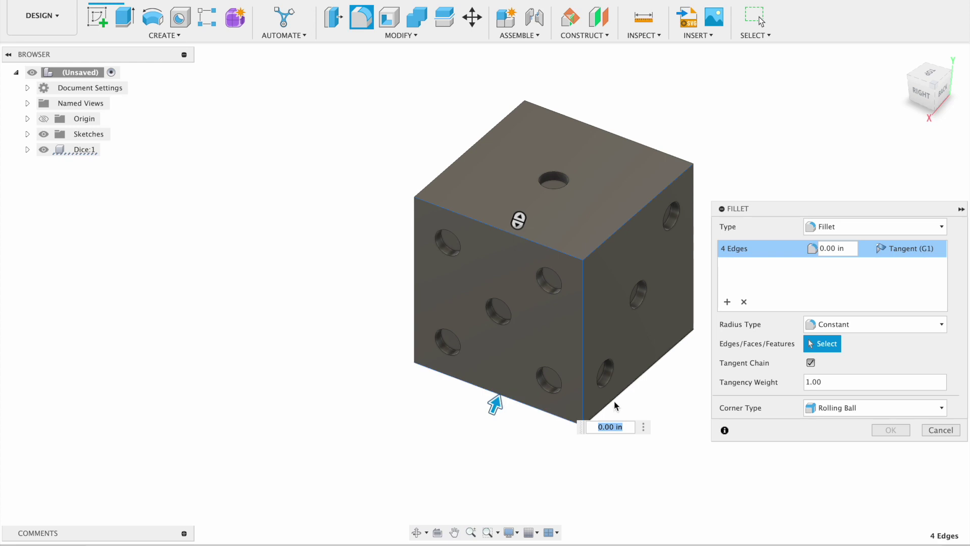
click(615, 404)
click(693, 292)
click(608, 132)
click(464, 151)
click(415, 308)
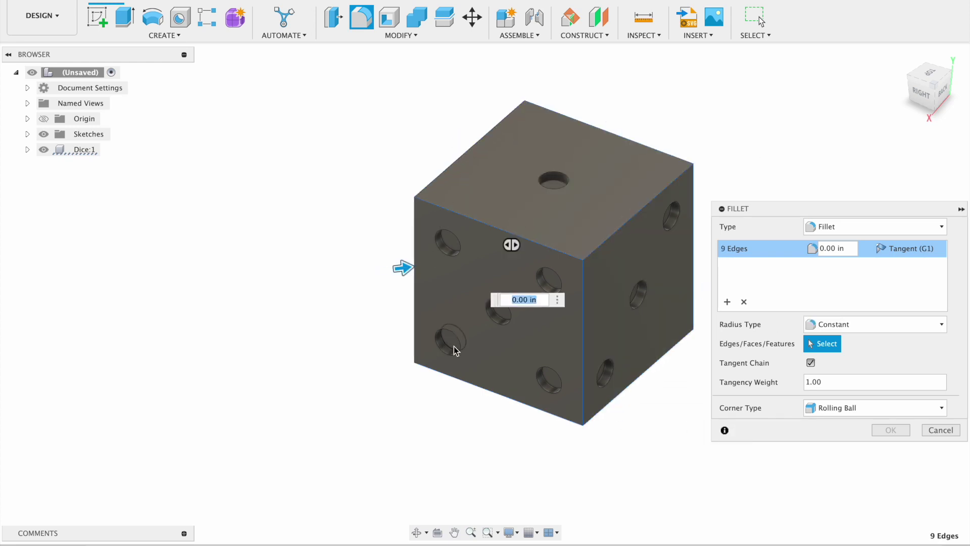
click(426, 346)
click(667, 319)
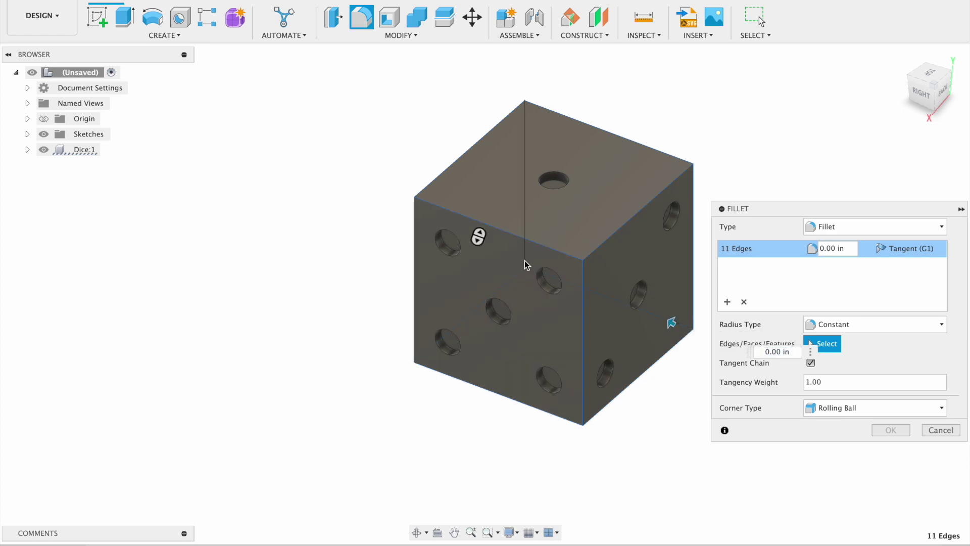
click(524, 259)
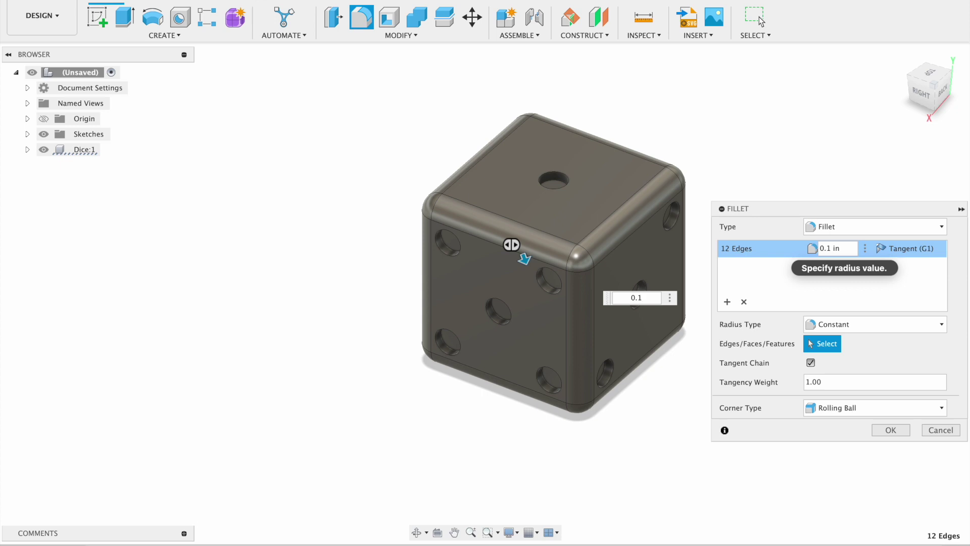
text(0.07)
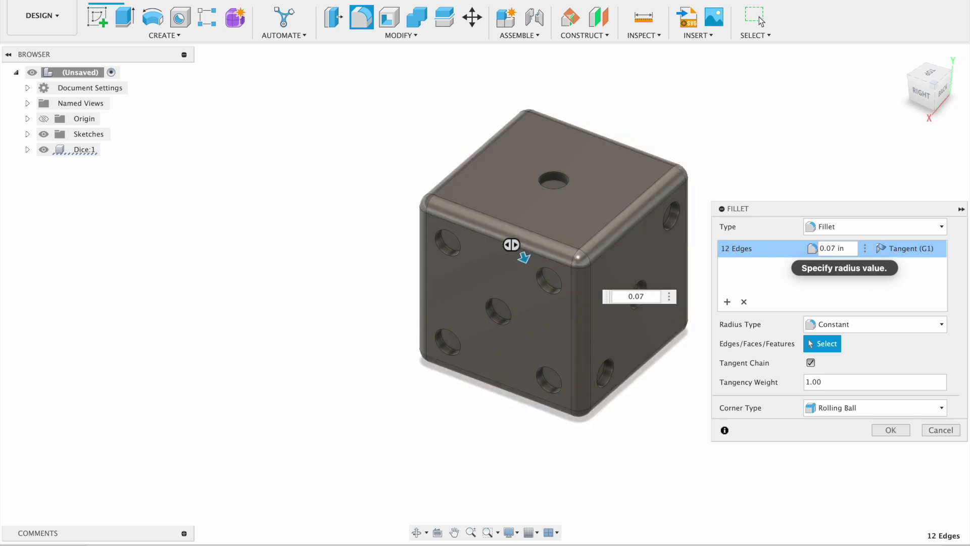
key(Return)
Apply the Plastic - Translucent Glossy (White) appearance to the die body and finish the appearance settings.
text(sapp)
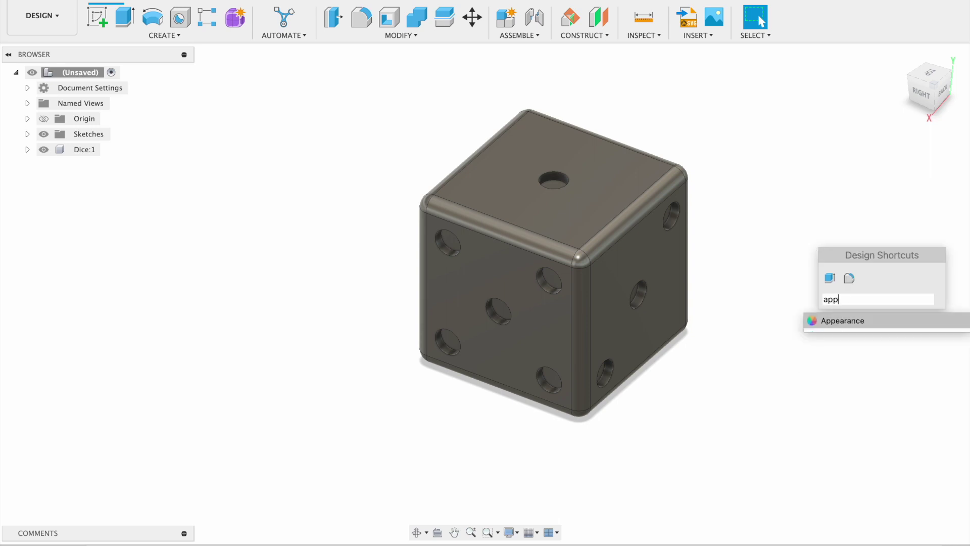
click(857, 322)
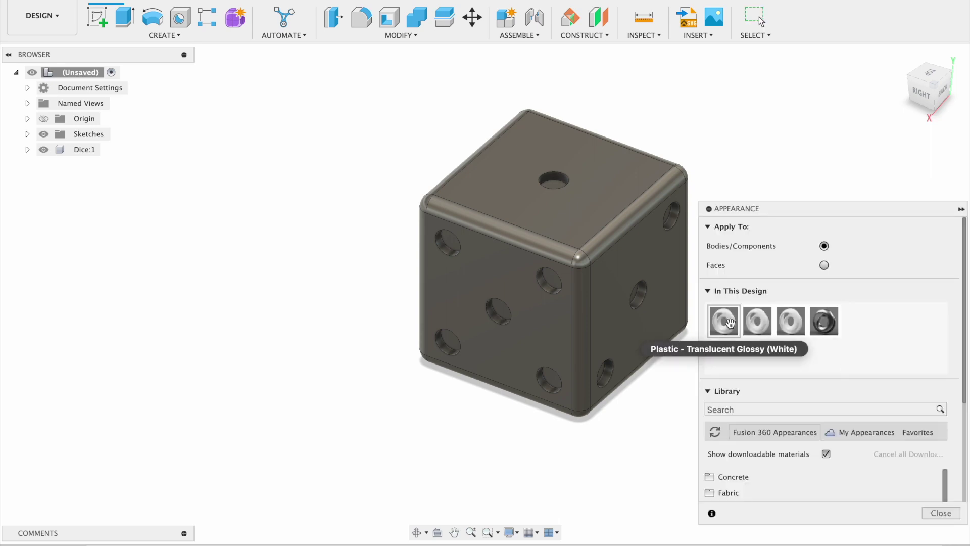
drag(723, 321, 594, 300)
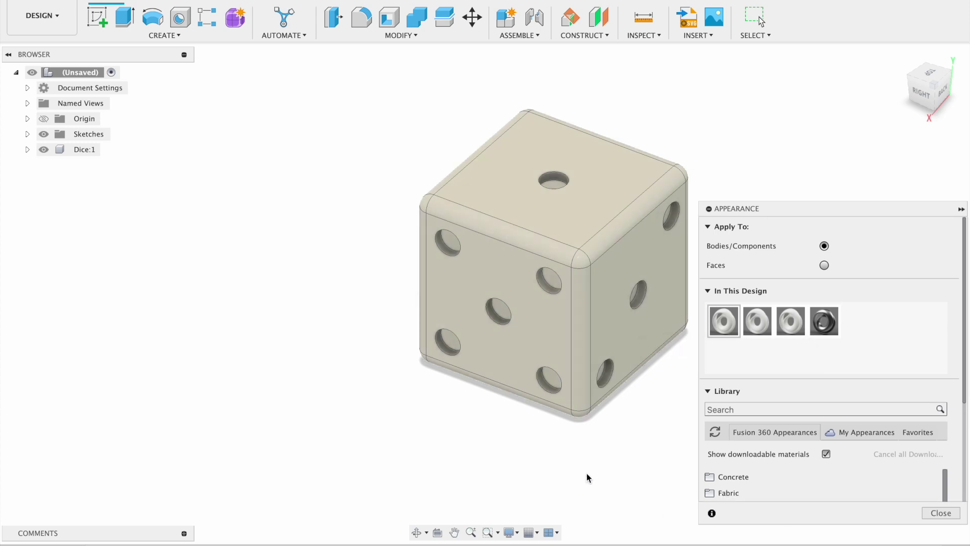
scroll(753, 466, down, 5)
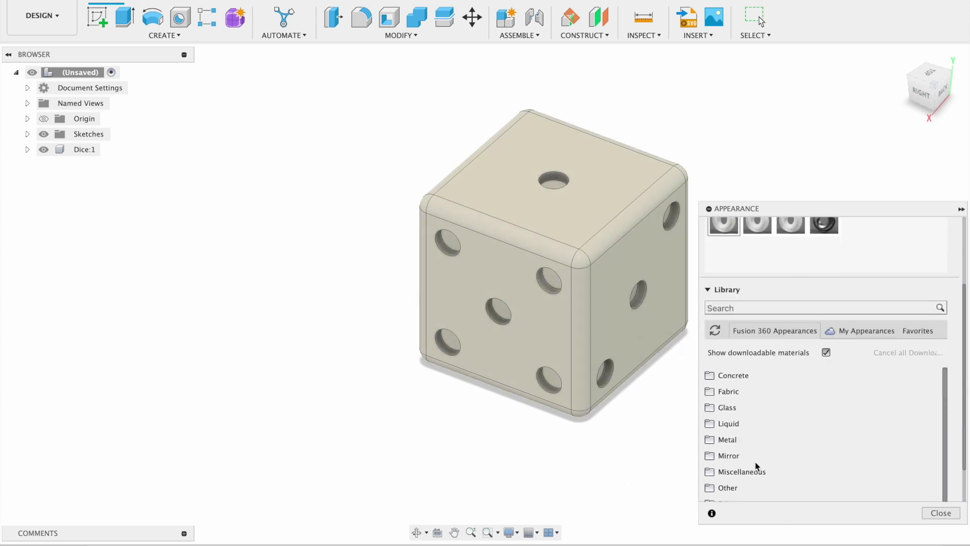
click(940, 513)
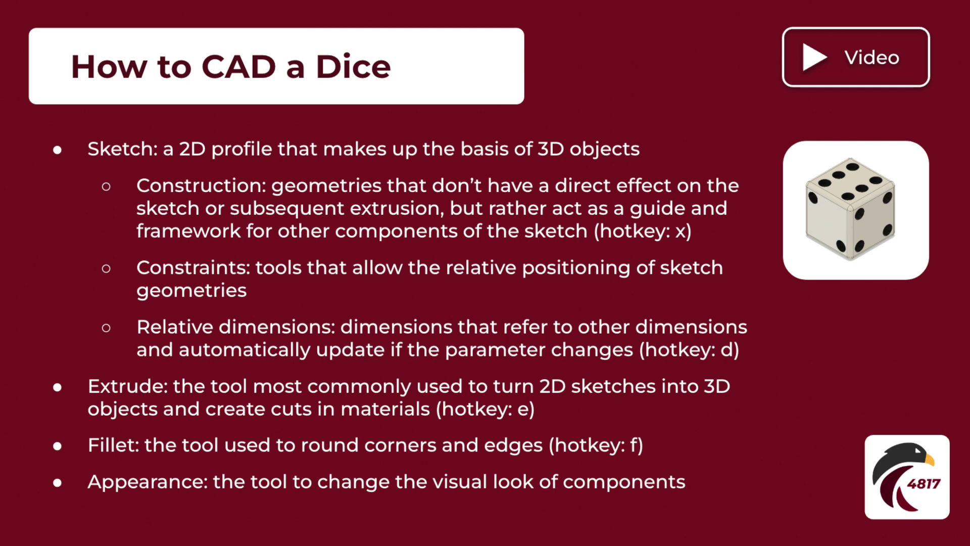